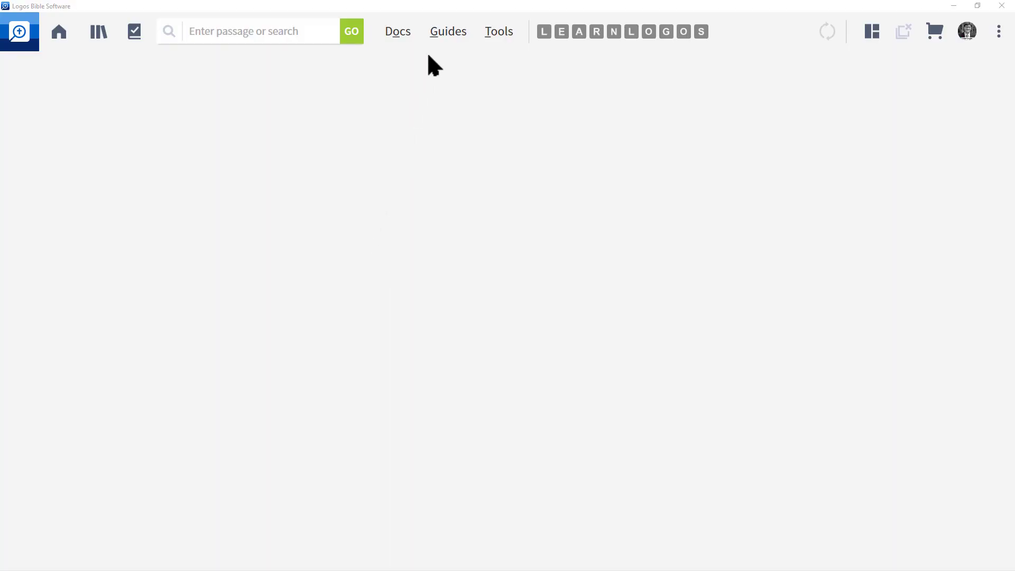
Start a new Exegetical Guide from the Guides list and clear its default Exodus 1 reference.
left_click(449, 35)
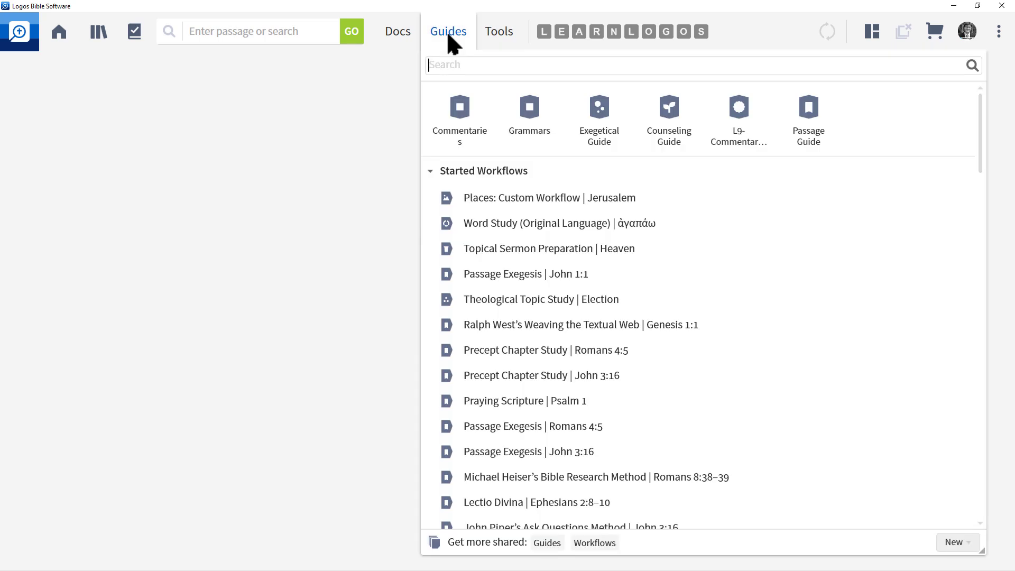
type("exegetical")
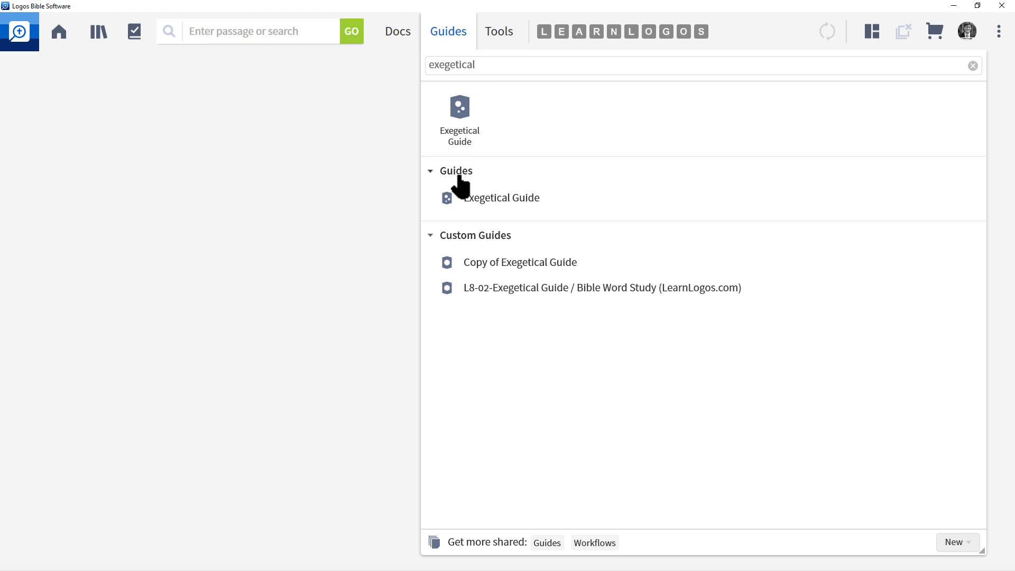
left_click(515, 202)
key("BackSpace")
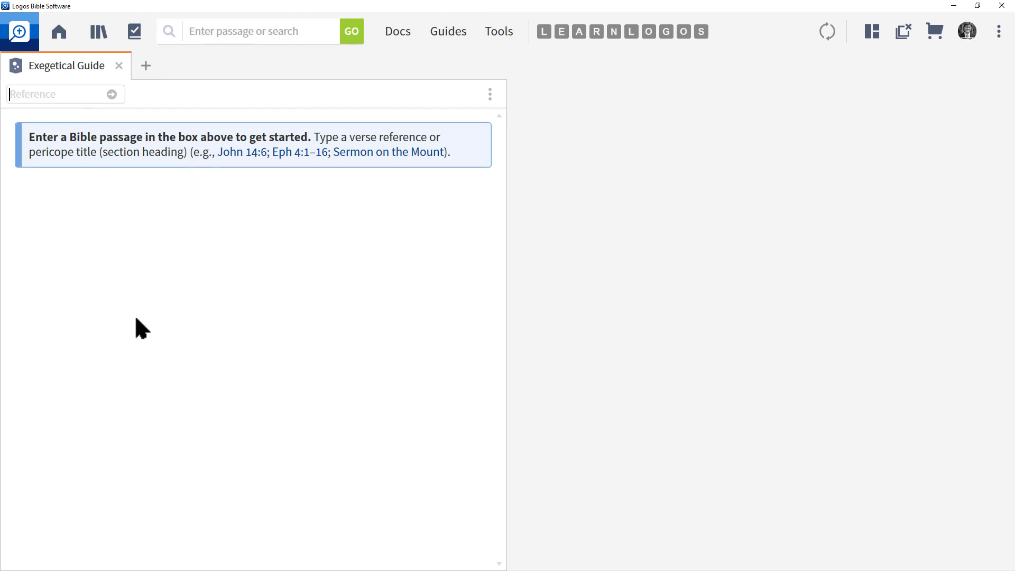
Run the guide on John 1:1 and collapse the Word by Word section.
type("John")
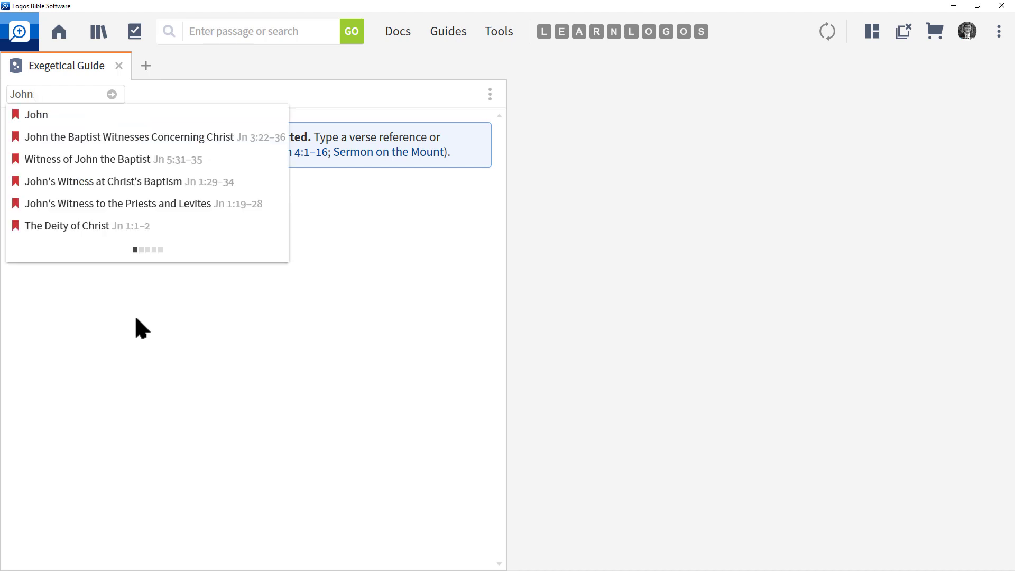
type(" 1:1")
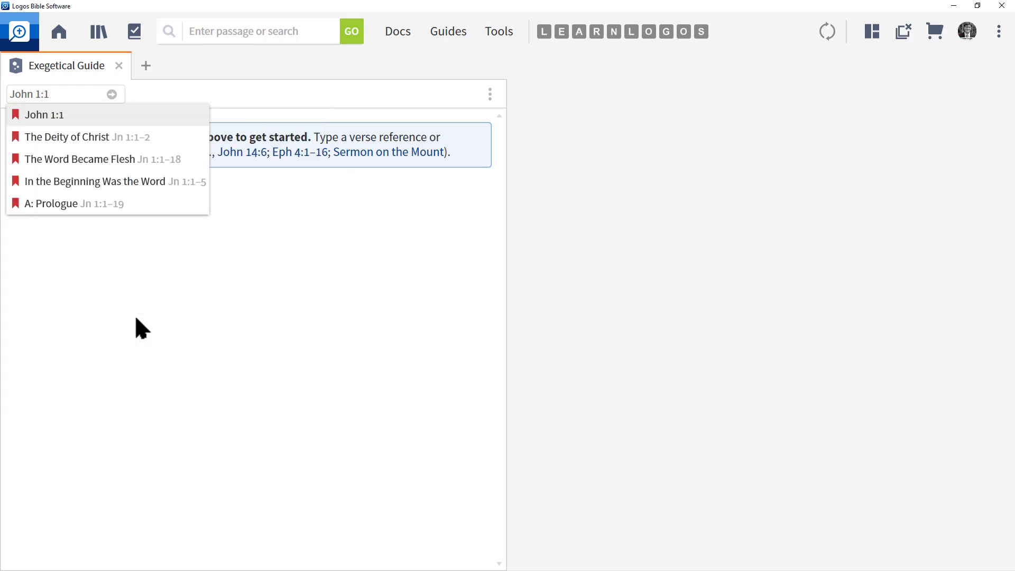
mouse_move(52, 114)
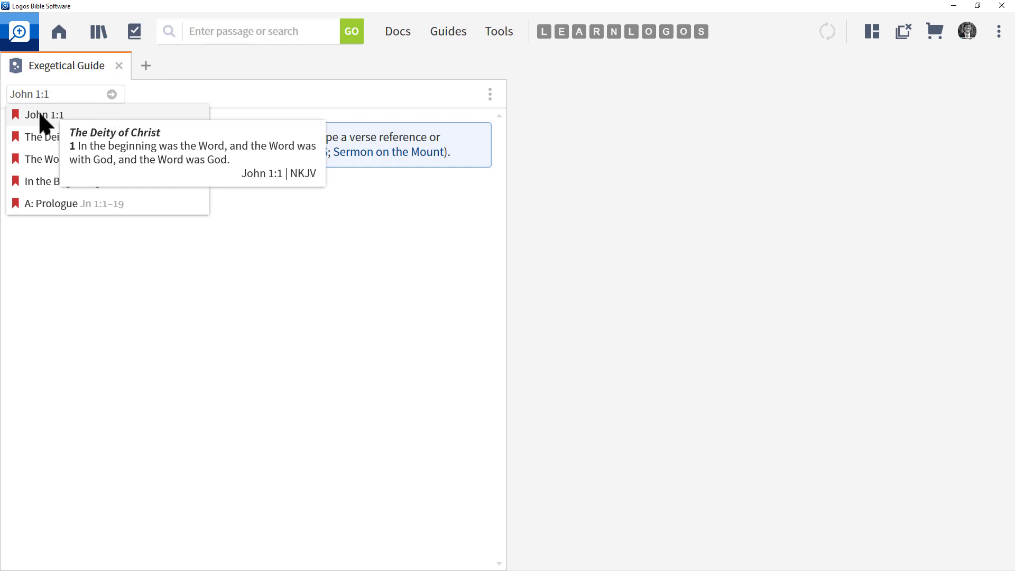
left_click(40, 115)
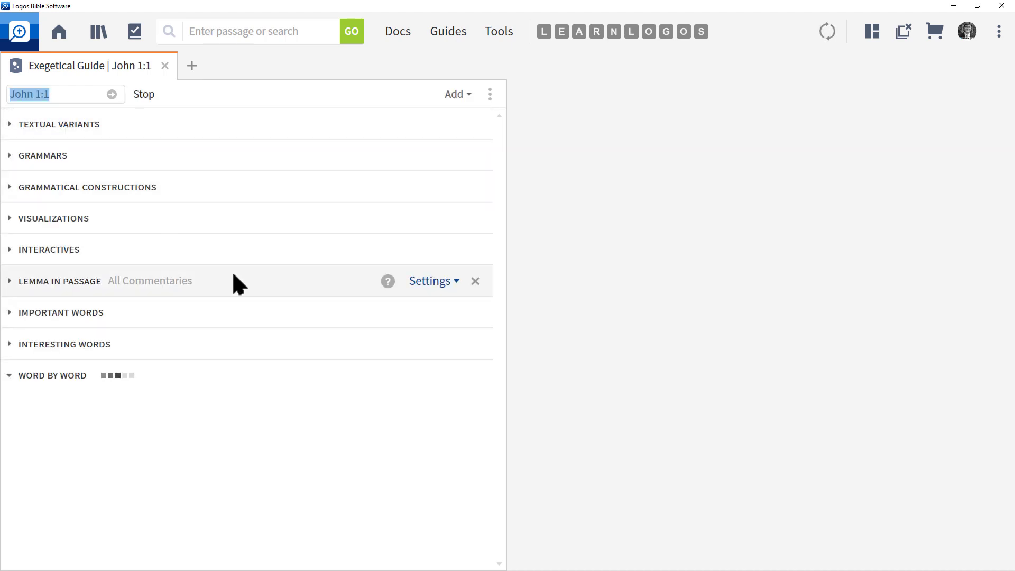
left_click(29, 376)
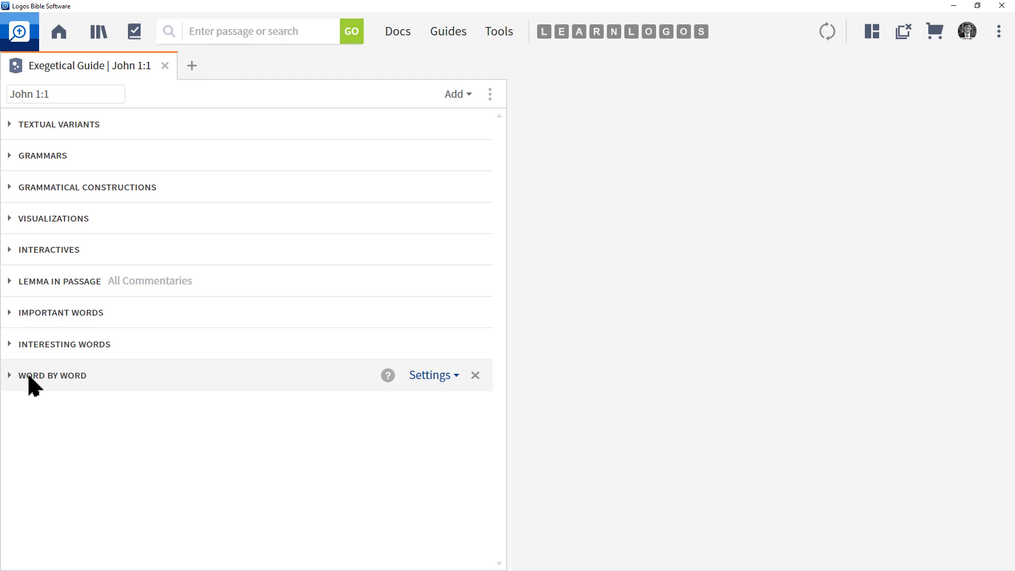
Expand Textual Variants with its Editions, Transcriptions, Ancient Versions and Online Manuscripts groups collapsed.
right_click(56, 127)
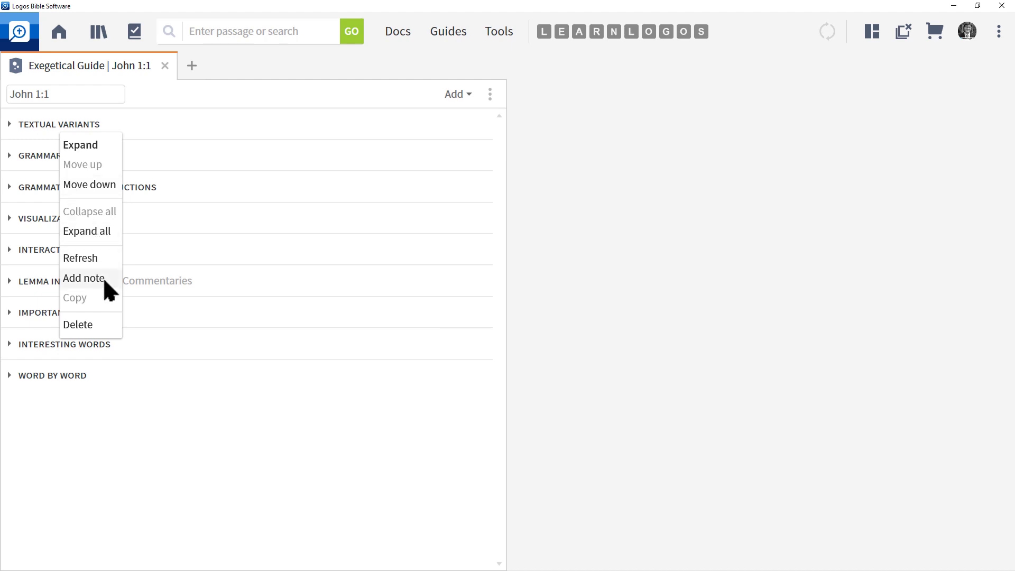
left_click(132, 447)
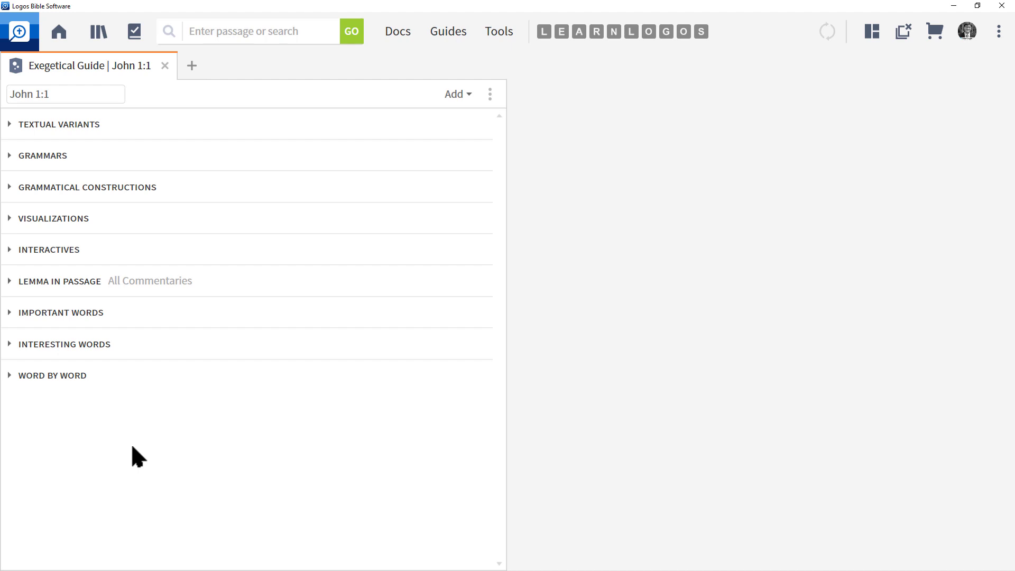
left_click(18, 130)
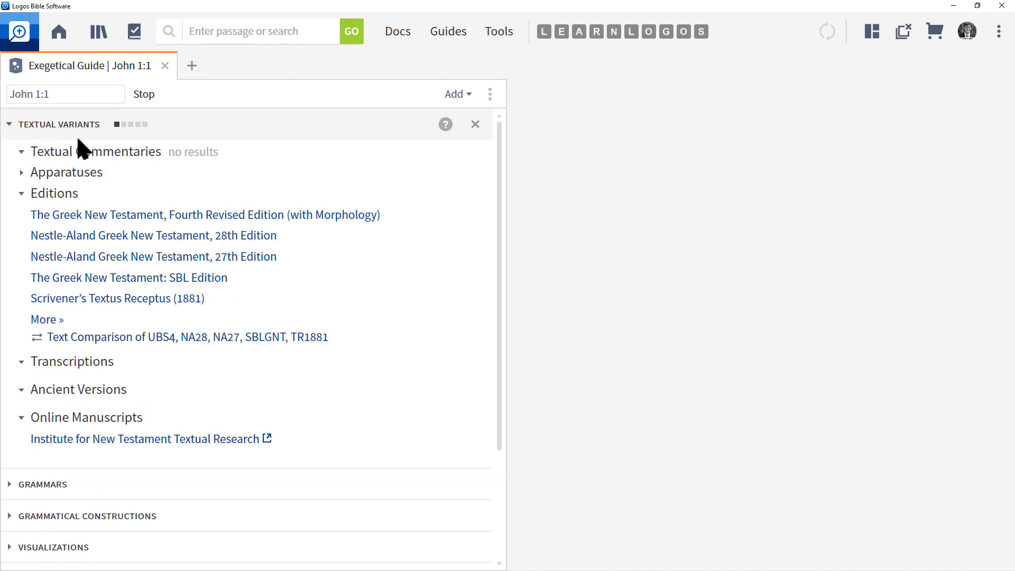
left_click(21, 193)
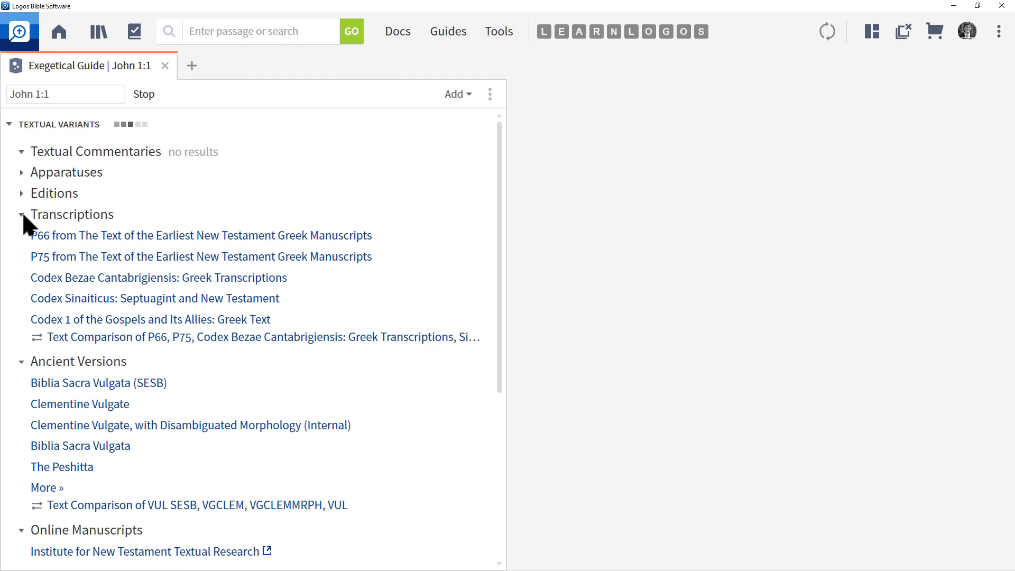
left_click(22, 213)
left_click(22, 237)
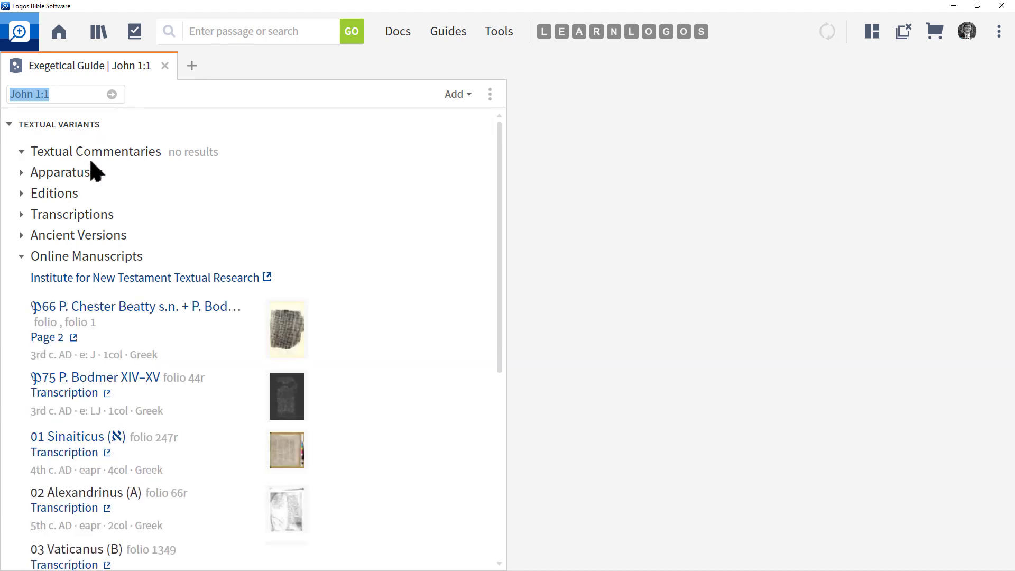
left_click(20, 257)
left_click(21, 257)
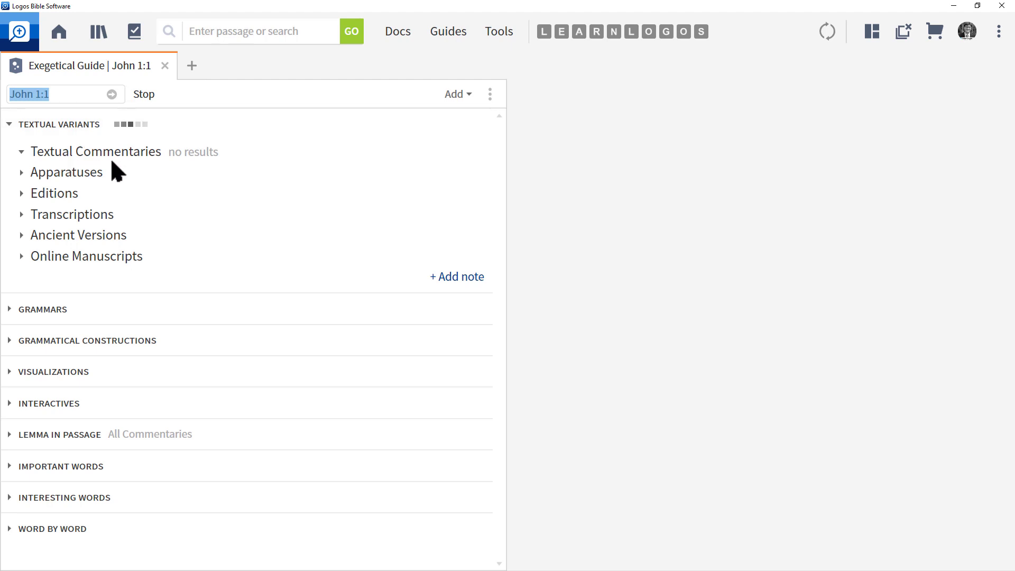
Open the Nestle-Aland 27th Edition NTG Apparatus Criticus from Apparatuses, then collapse that group.
left_click(22, 173)
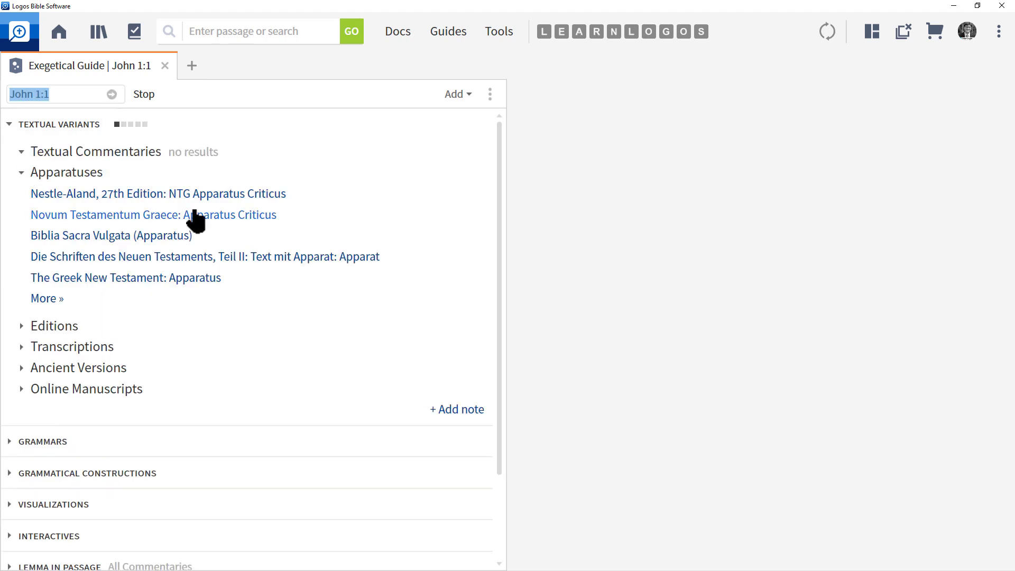
left_click(136, 195)
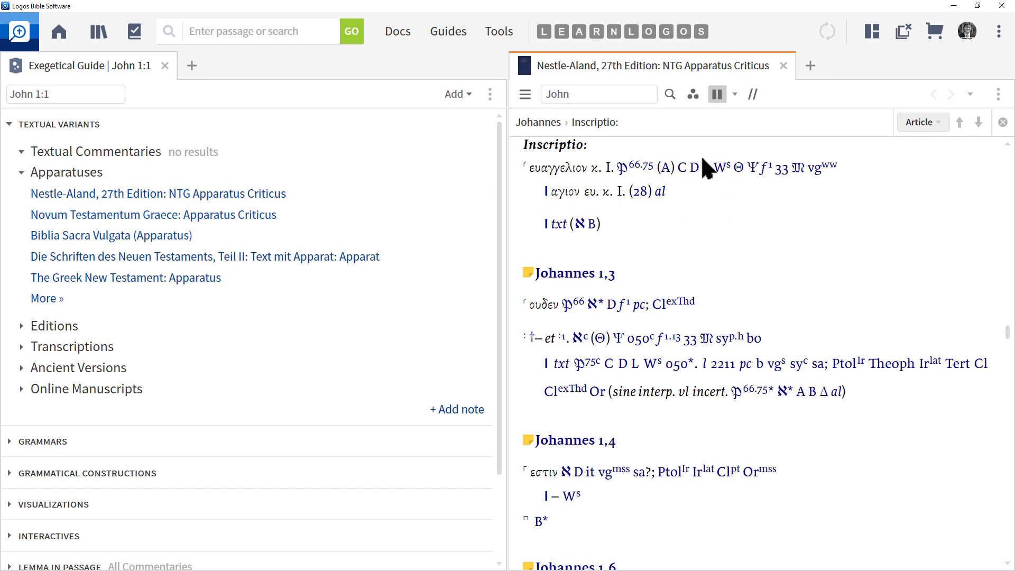
mouse_move(684, 172)
left_click(21, 173)
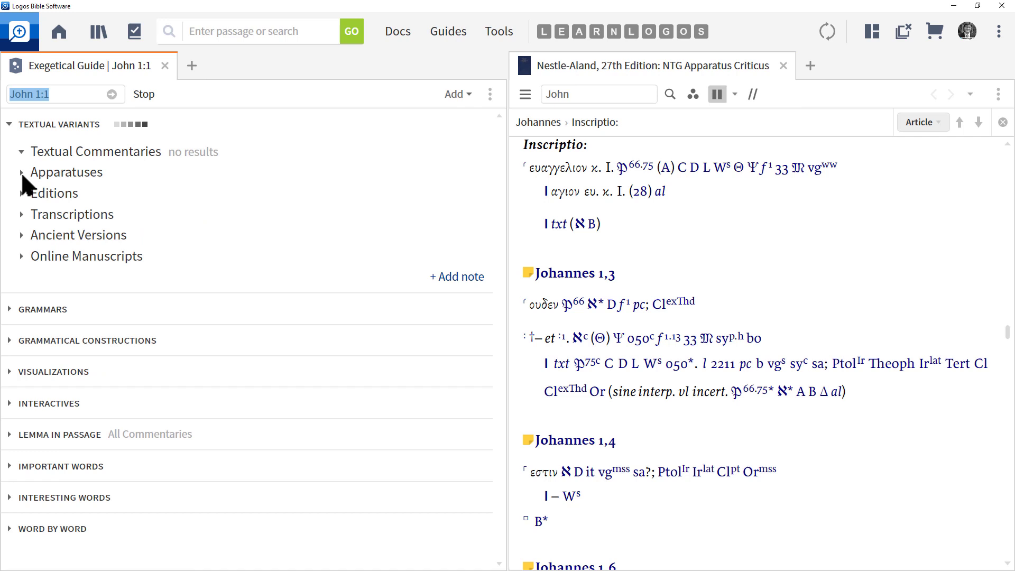
left_click(21, 190)
Open the P66 transcription from the Transcriptions group in a new tab.
left_click(24, 215)
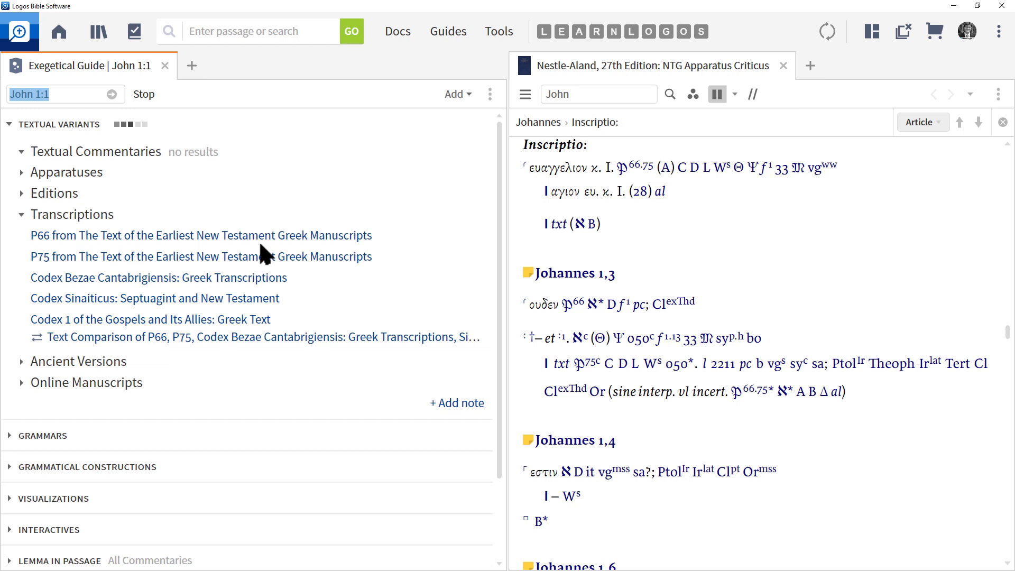
mouse_move(261, 241)
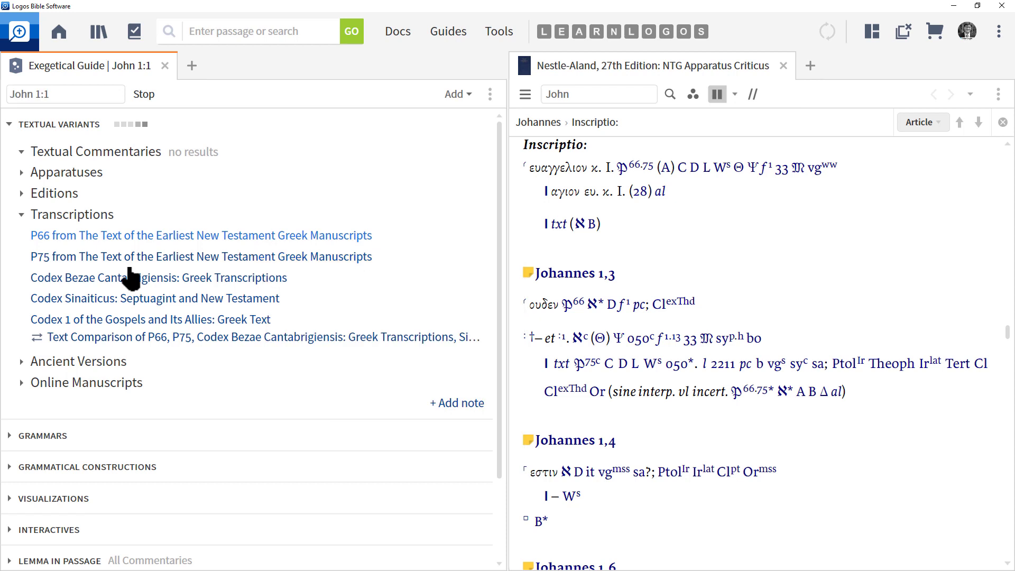
left_click(359, 236)
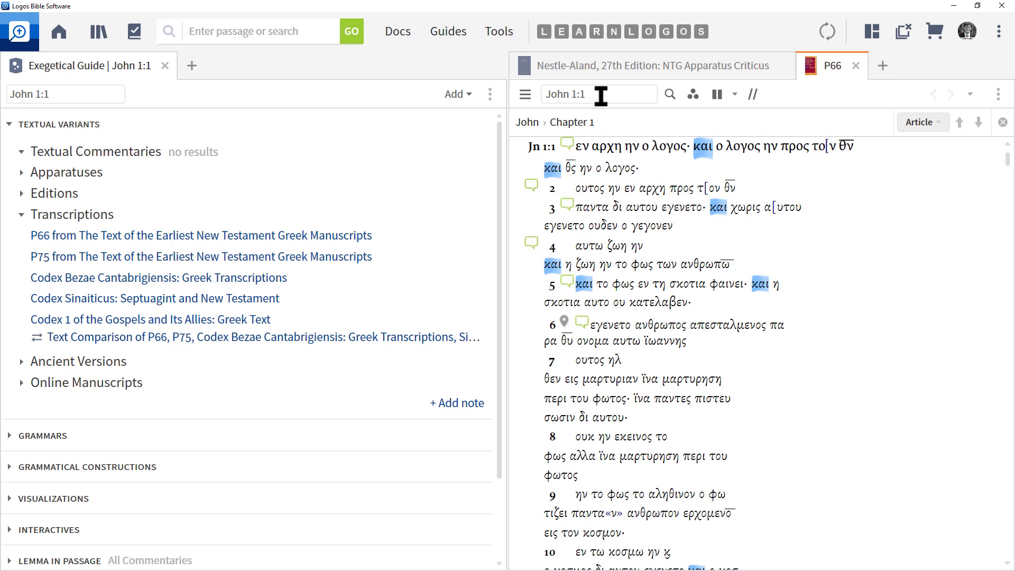
Show P66's table of contents with John expanded into chapters, then collapse Transcriptions.
left_click(524, 97)
left_click(521, 202)
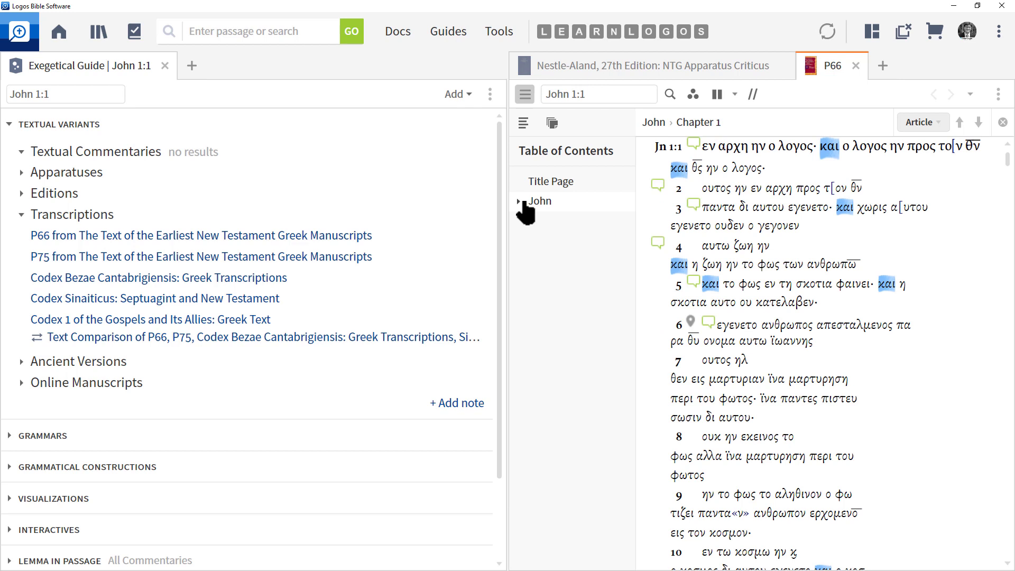
left_click(519, 202)
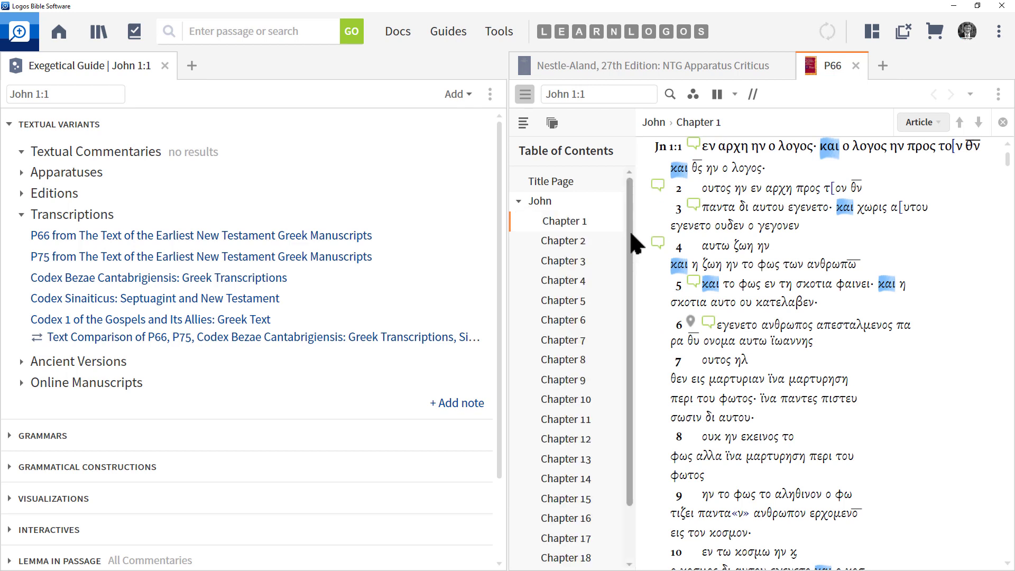
scroll(632, 265, "down", 1)
scroll(638, 281, "down", 1)
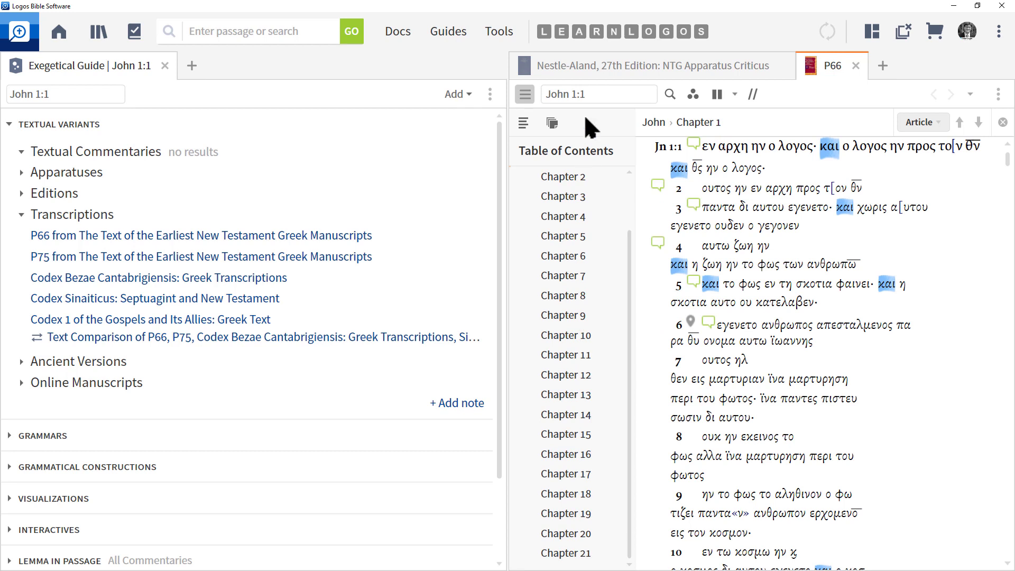
mouse_move(101, 242)
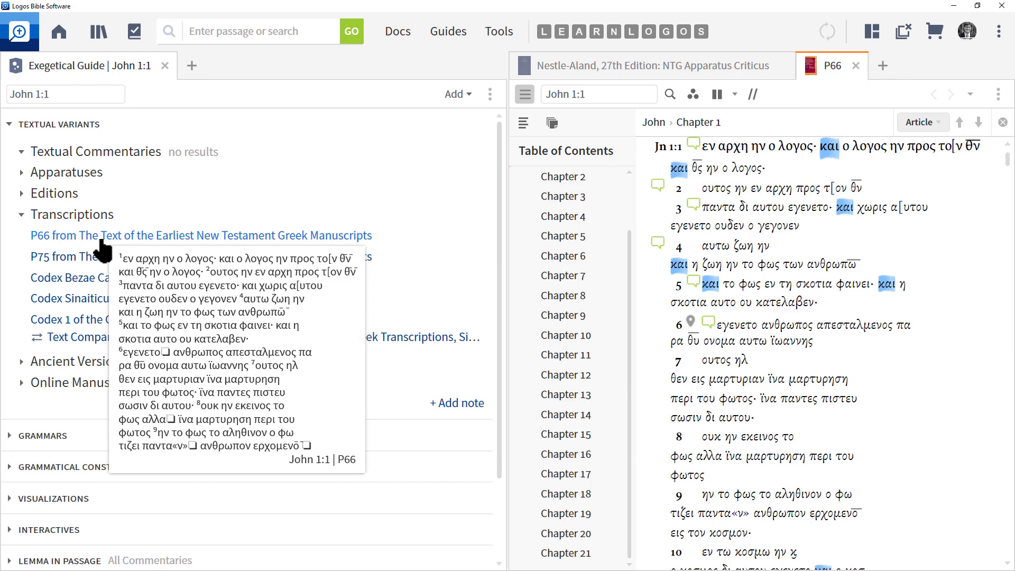
mouse_move(199, 266)
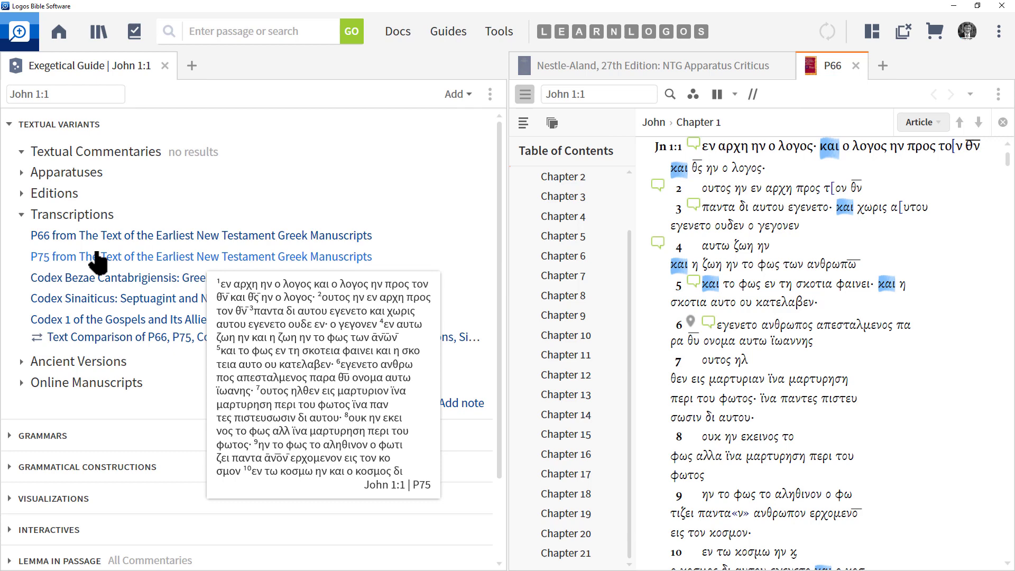
left_click(22, 216)
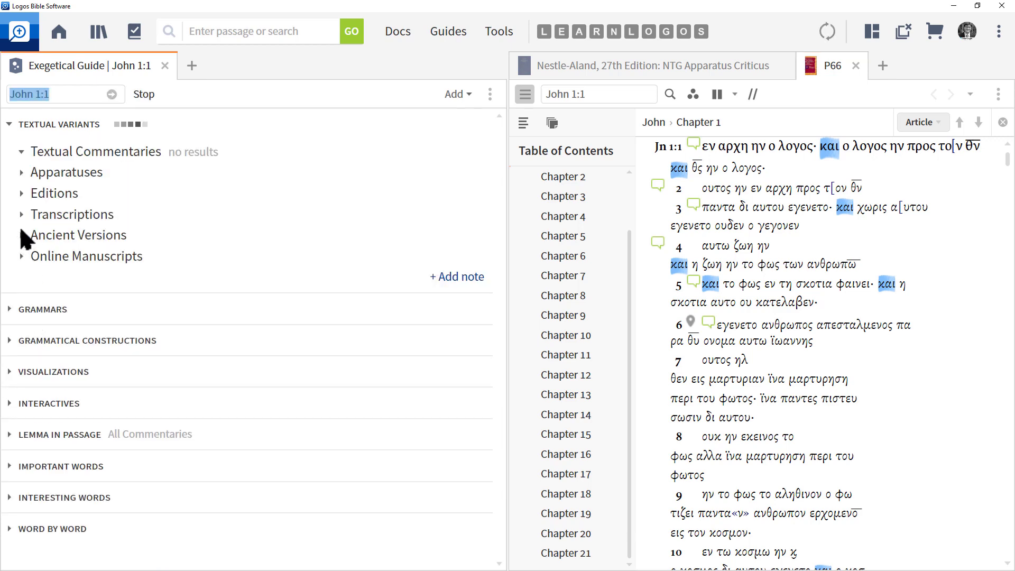
Check and fold Ancient Versions, then browse Online Manuscripts from P66 and P75 to Vaticanus.
left_click(23, 236)
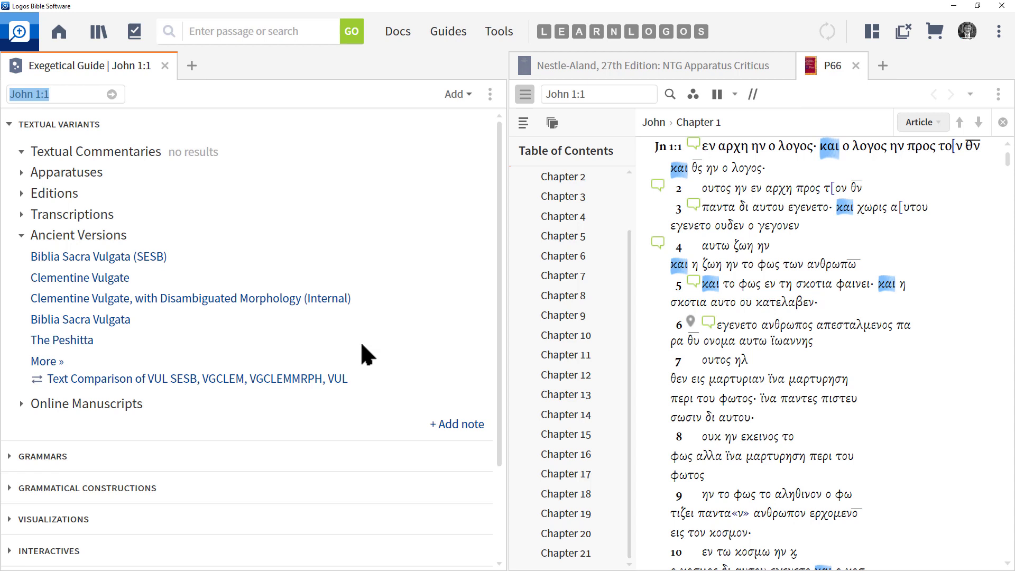
left_click(21, 235)
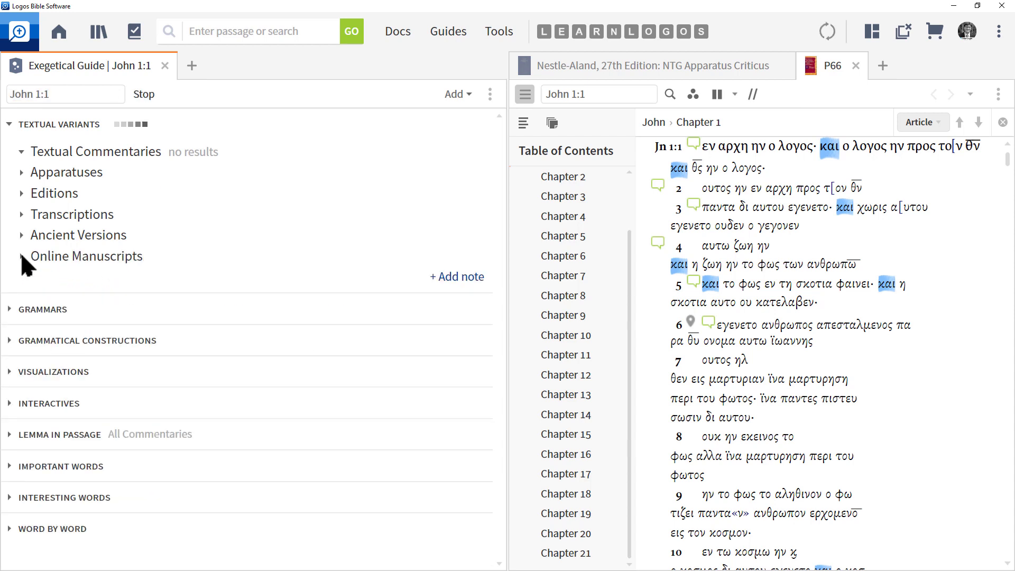
left_click(22, 255)
mouse_move(232, 281)
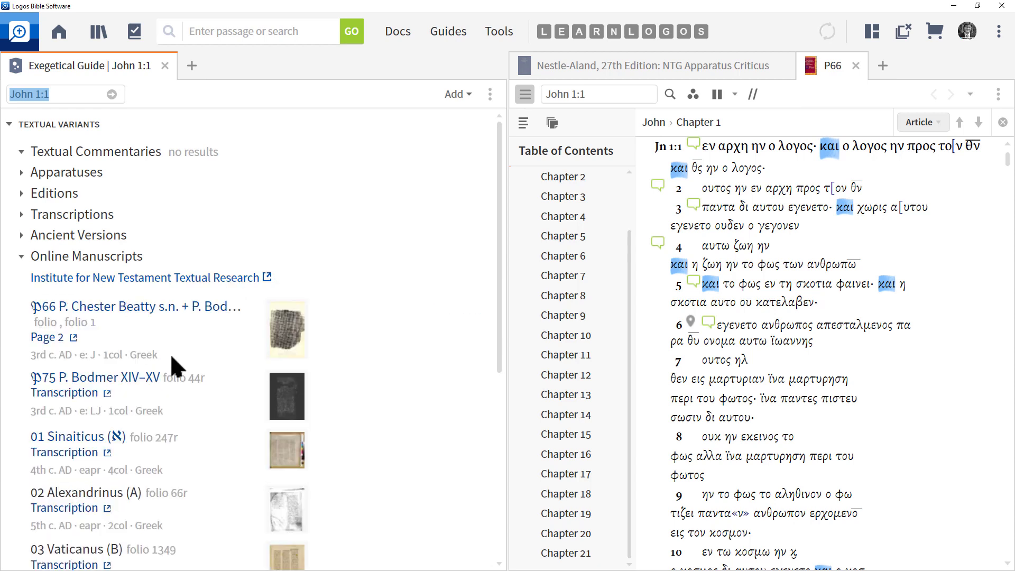
scroll(340, 307, "down", 3)
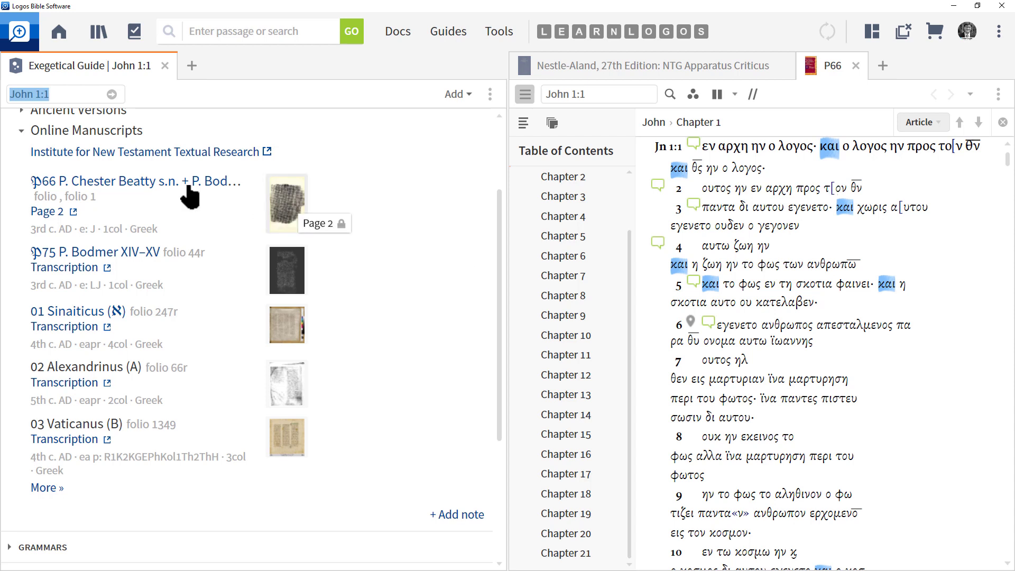
Collapse Textual Variants, group Grammars by resource, and peek at Basics of Biblical Greek: Grammar.
left_click(21, 129)
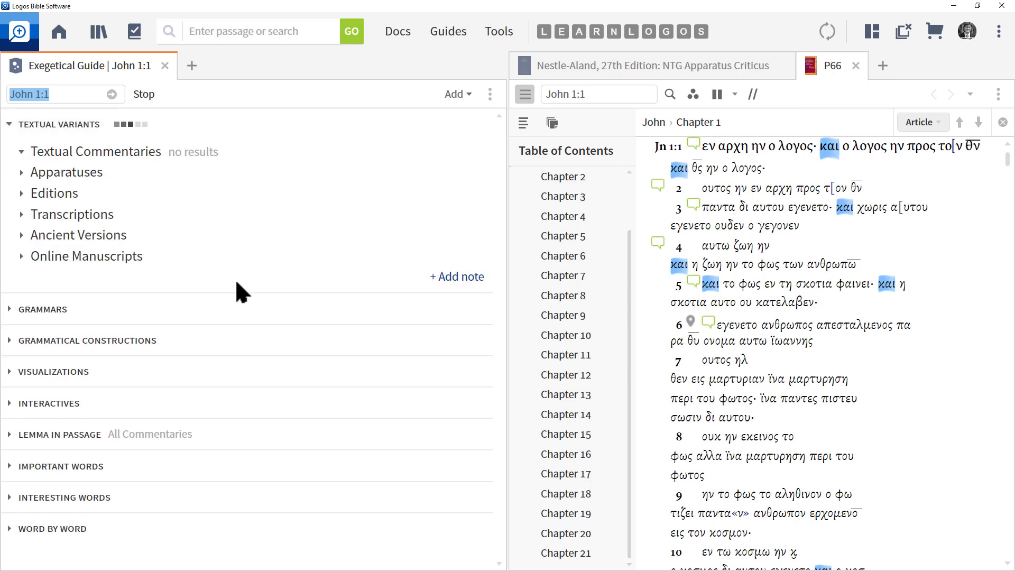
left_click(19, 125)
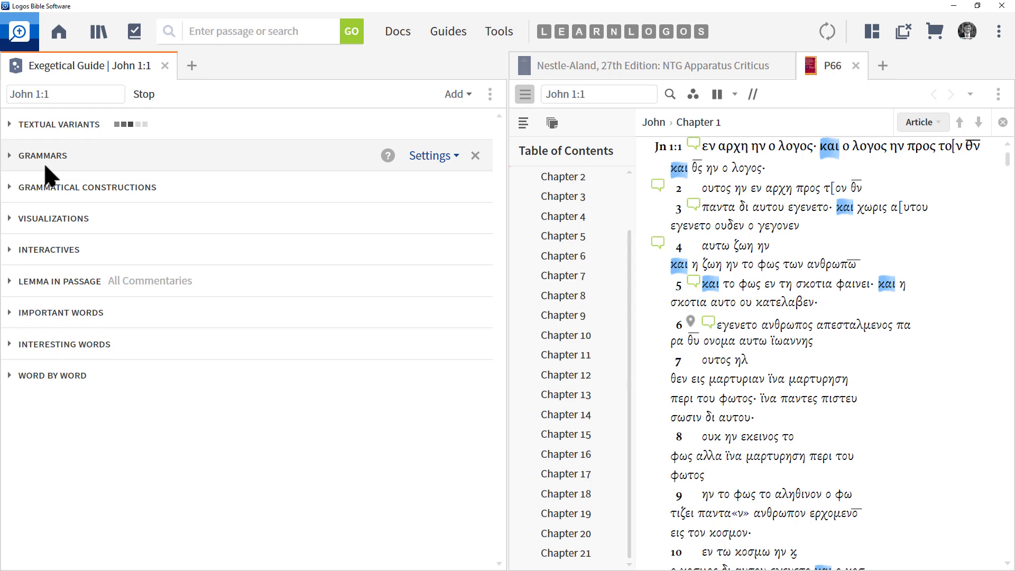
left_click(25, 158)
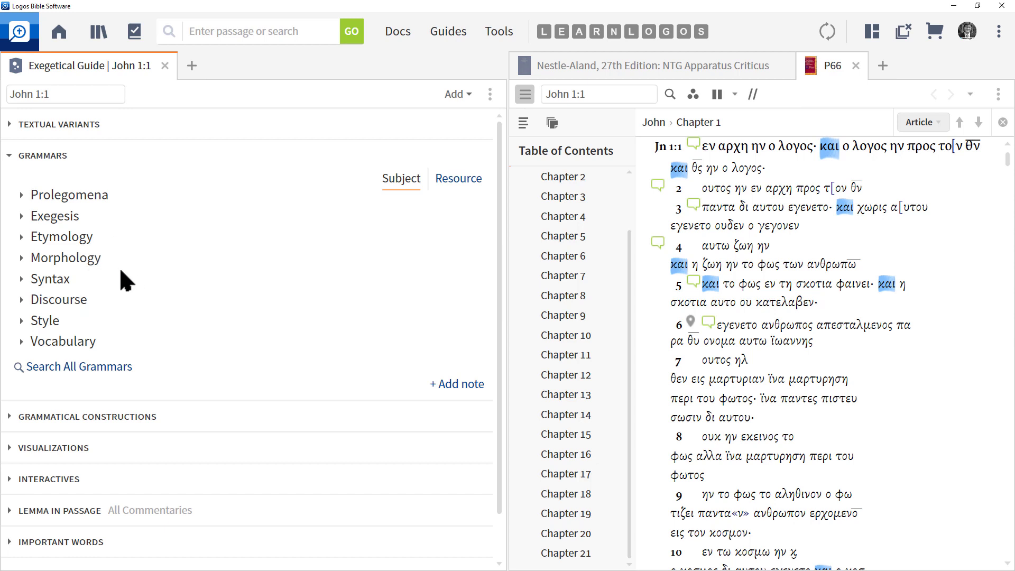
left_click(454, 180)
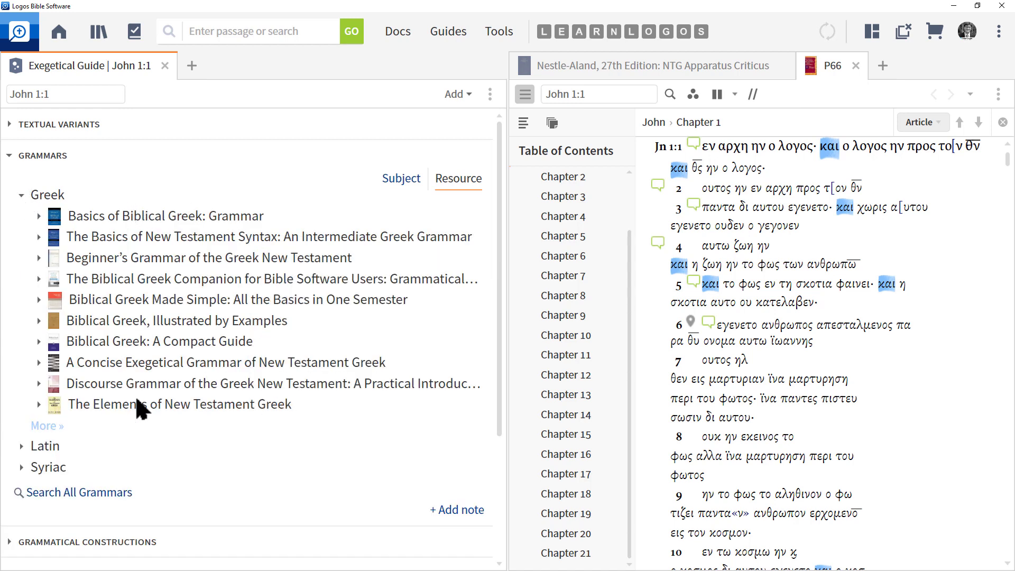
left_click(39, 216)
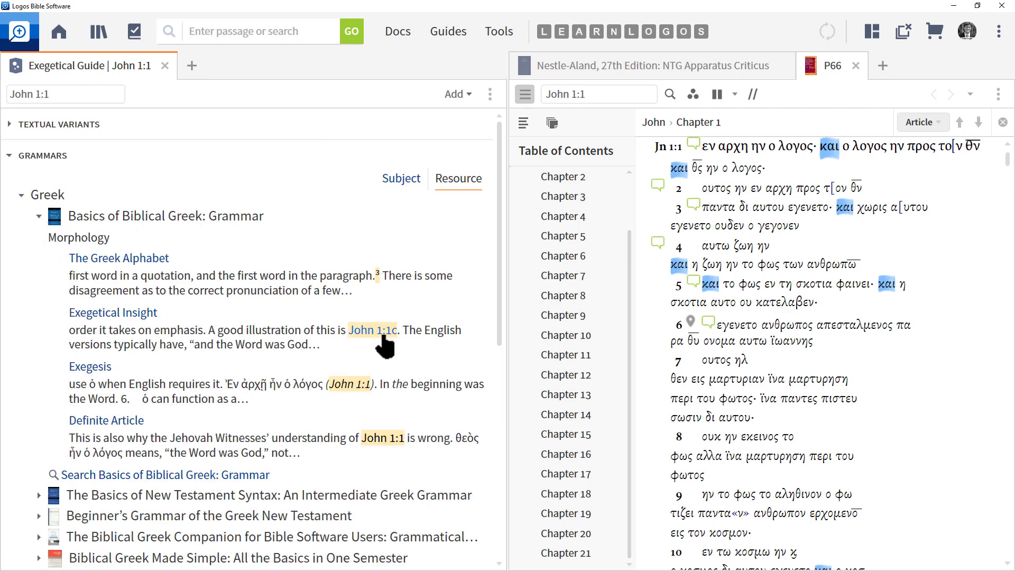
left_click(37, 216)
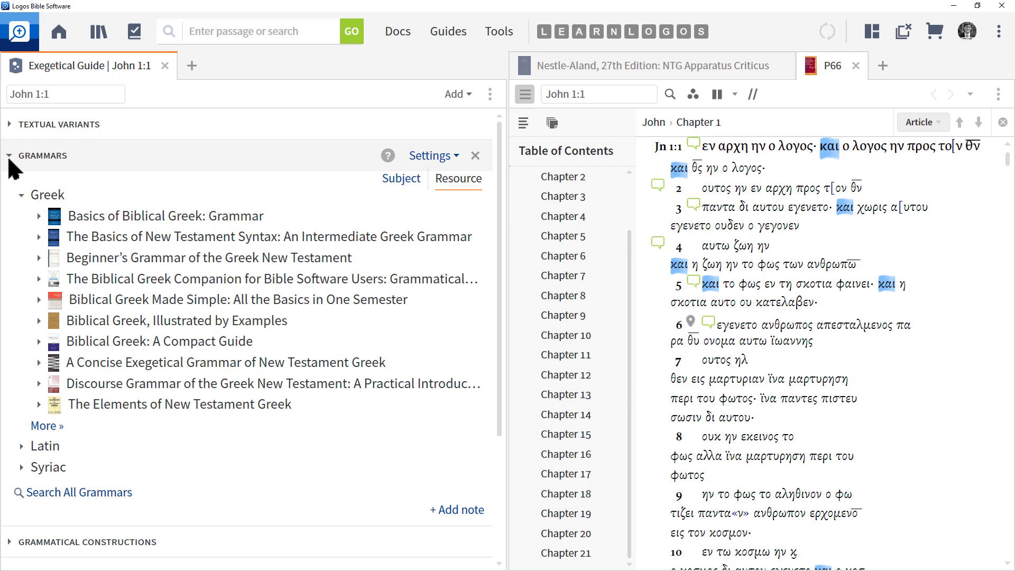
Collapse Grammars, browse constructions like Asyndeton and Colwell's Rule, then collapse Grammatical Constructions.
left_click(8, 157)
left_click(28, 188)
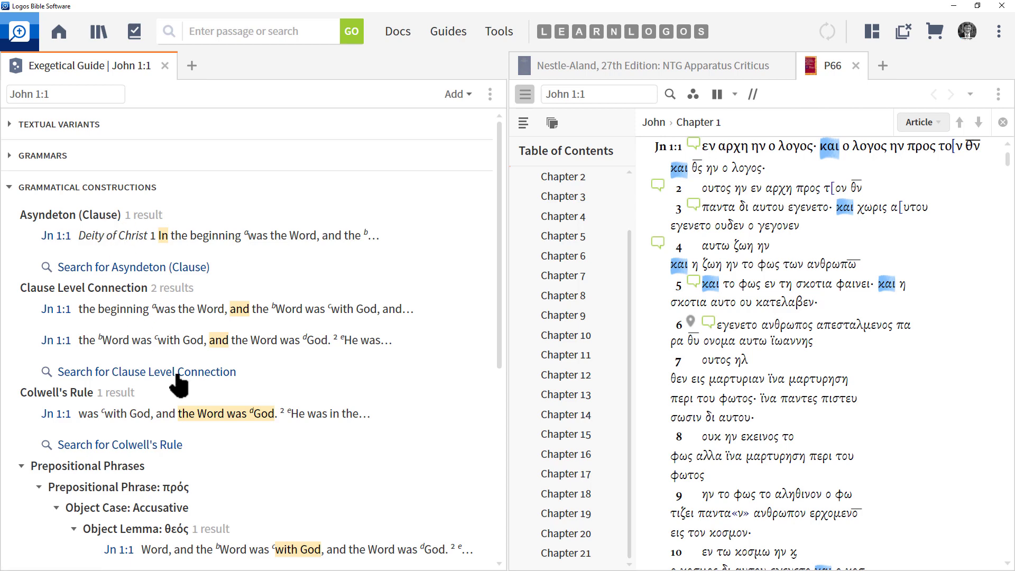
scroll(129, 415, "down", 2)
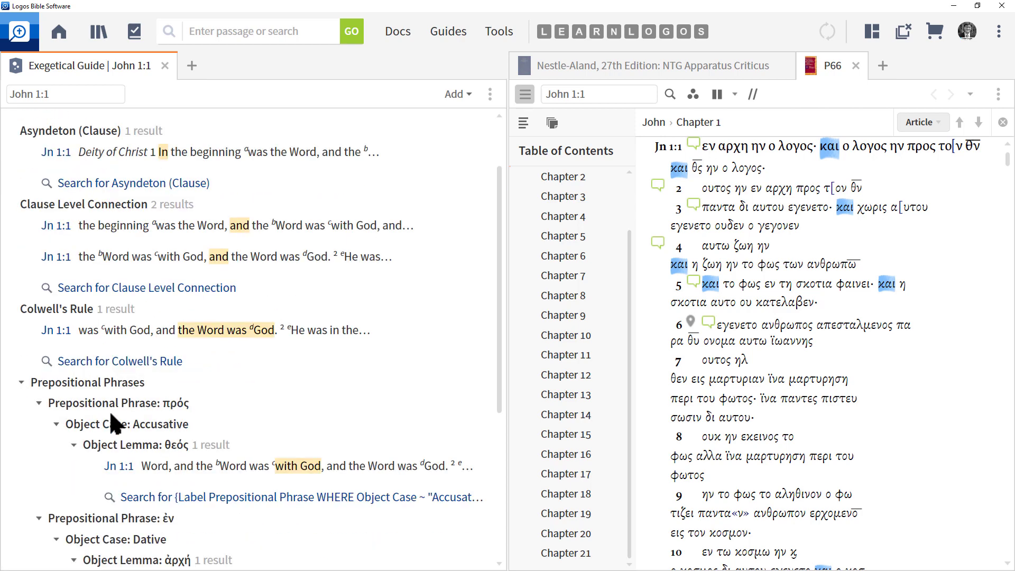
mouse_move(56, 312)
scroll(285, 375, "down", 3)
scroll(284, 388, "down", 2)
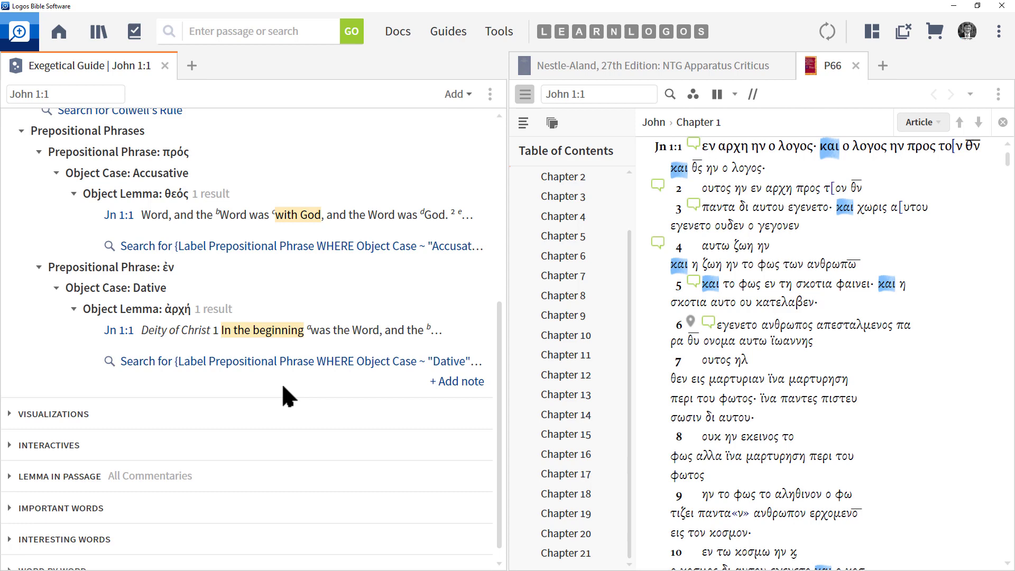
scroll(283, 389, "up", 6)
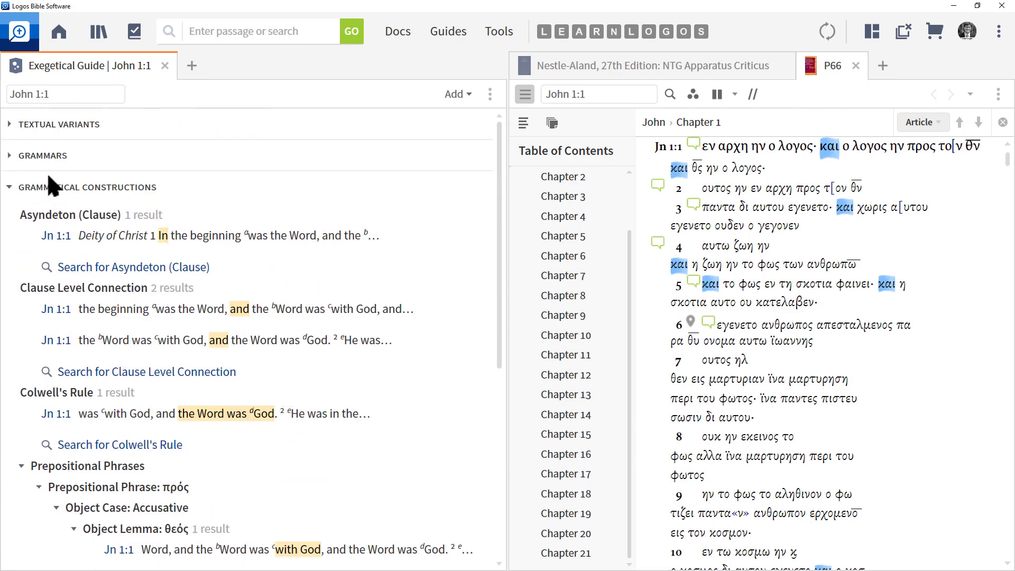
left_click(47, 187)
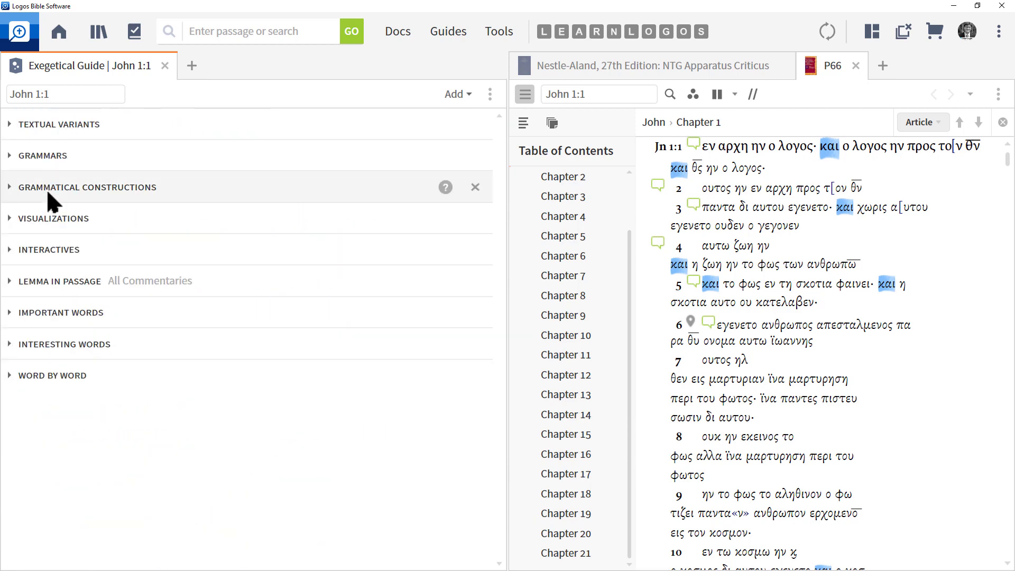
Expand Visualizations and view the SBL Greek New Testament sentence diagram of John 1:1, then close it.
left_click(47, 223)
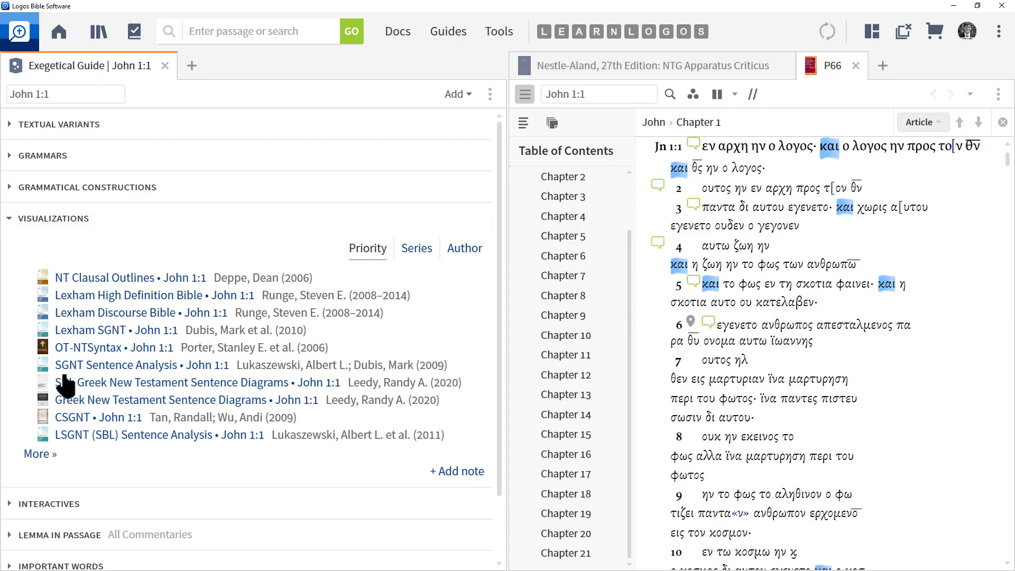
mouse_move(89, 388)
left_click(122, 383)
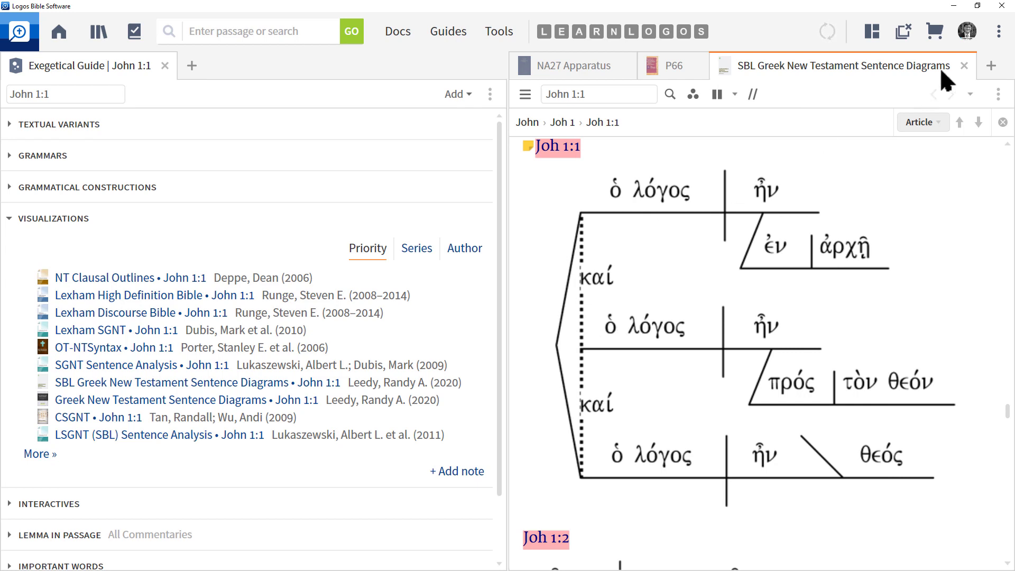
left_click(964, 65)
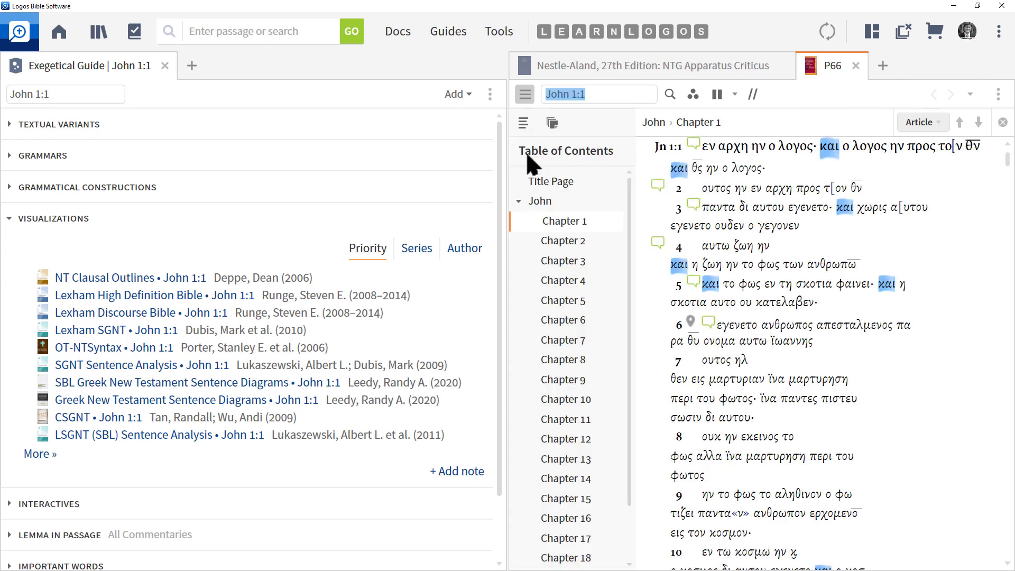
Collapse Visualizations, expand Interactives and Lemma in Passage, and inspect commentary results for λόγος.
left_click(86, 220)
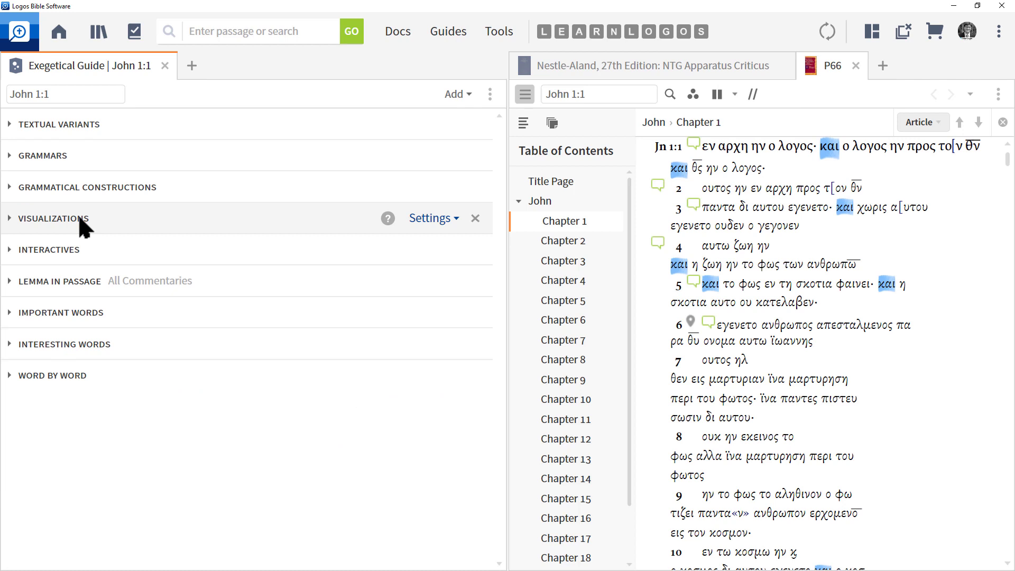
left_click(61, 251)
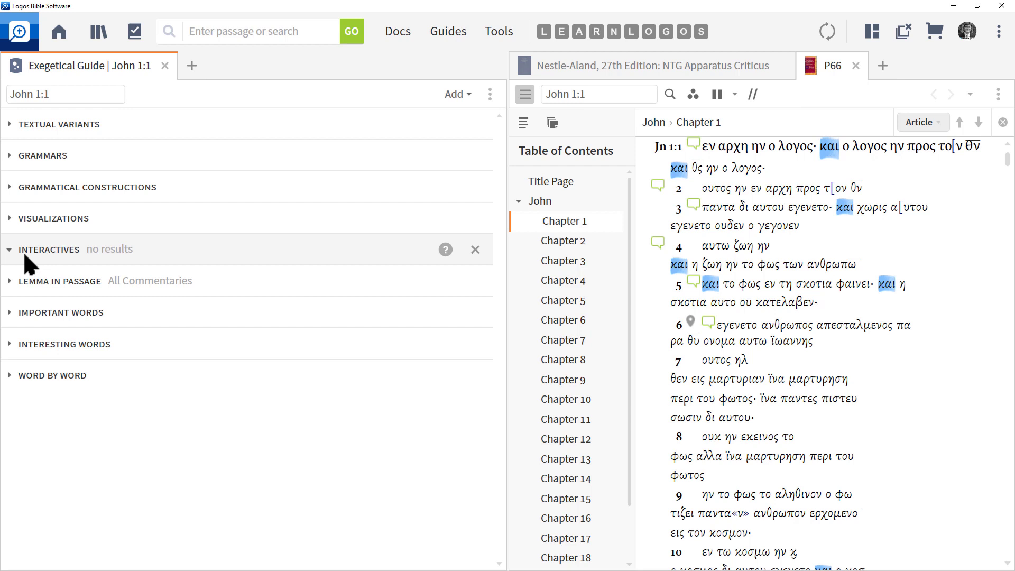
left_click(69, 283)
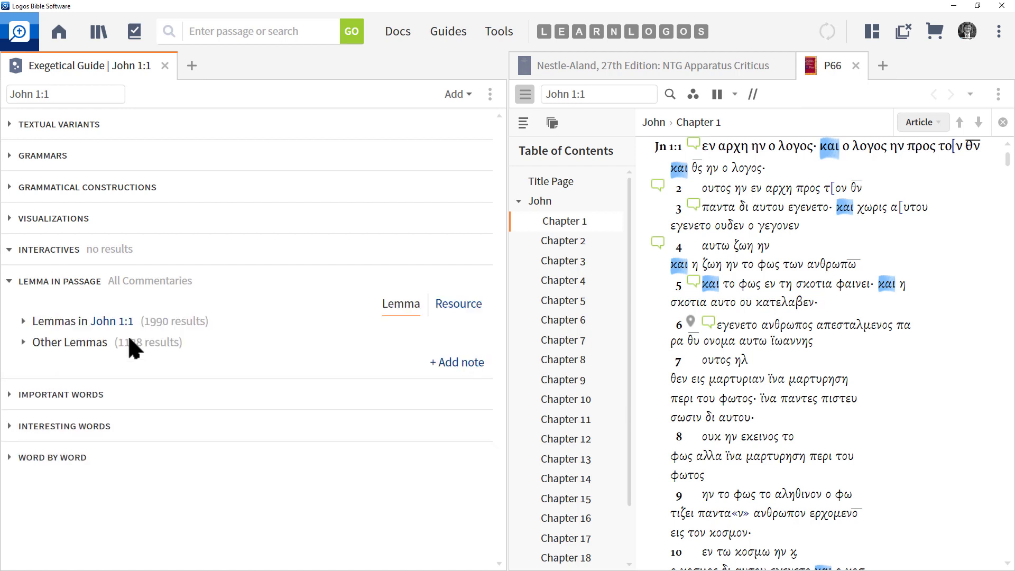
left_click(23, 321)
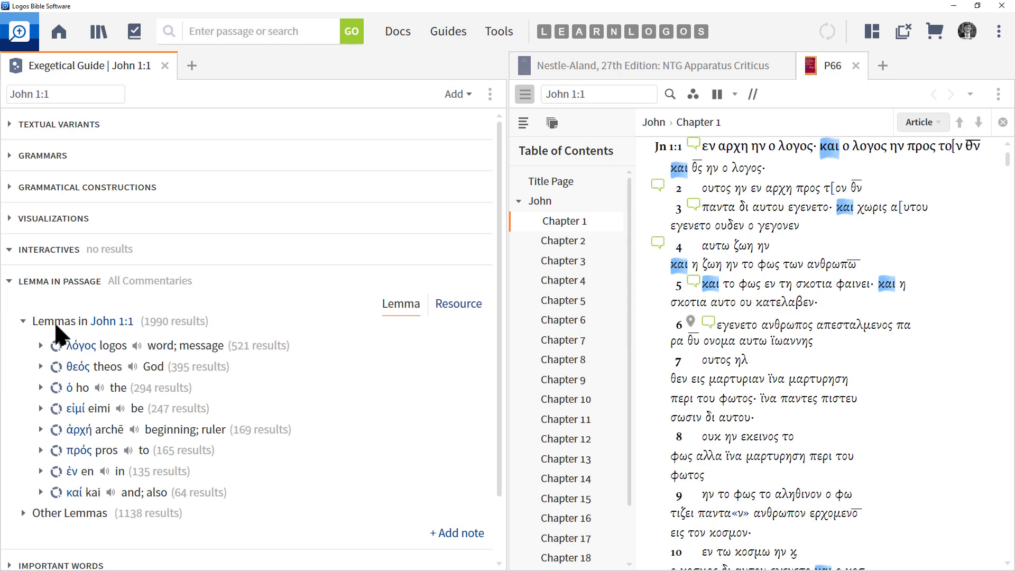
left_click(40, 344)
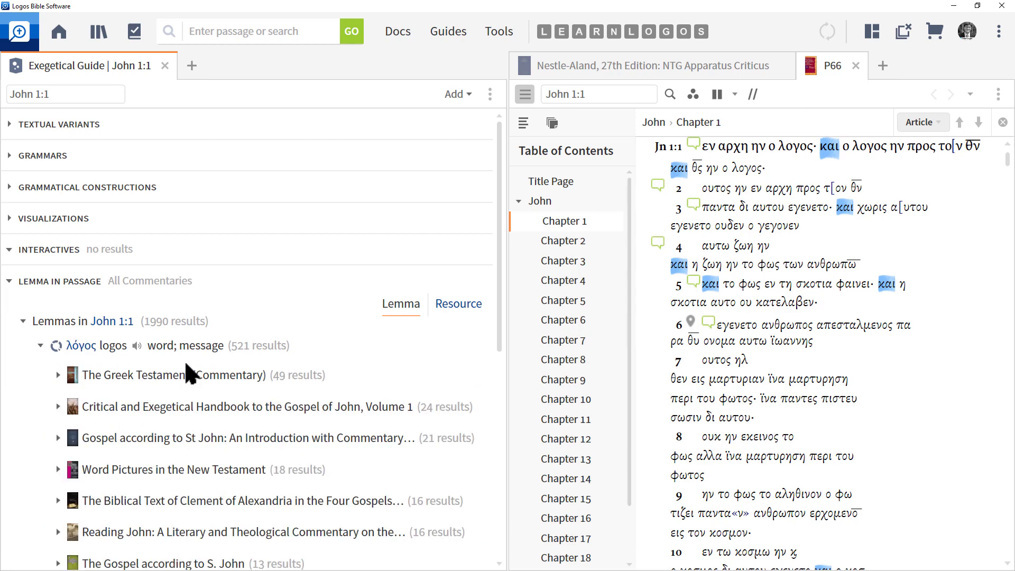
scroll(188, 415, "down", 2)
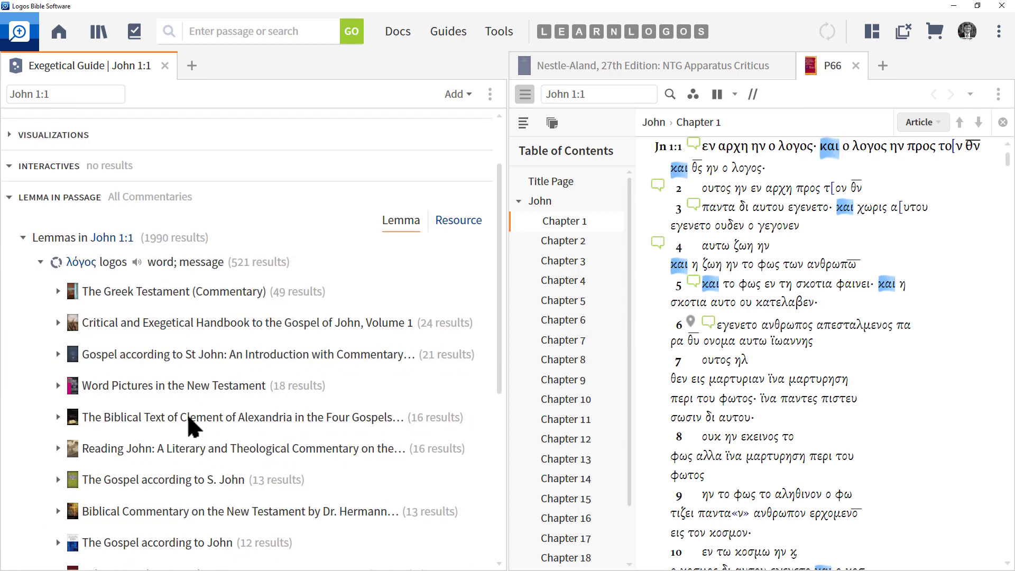
left_click(28, 238)
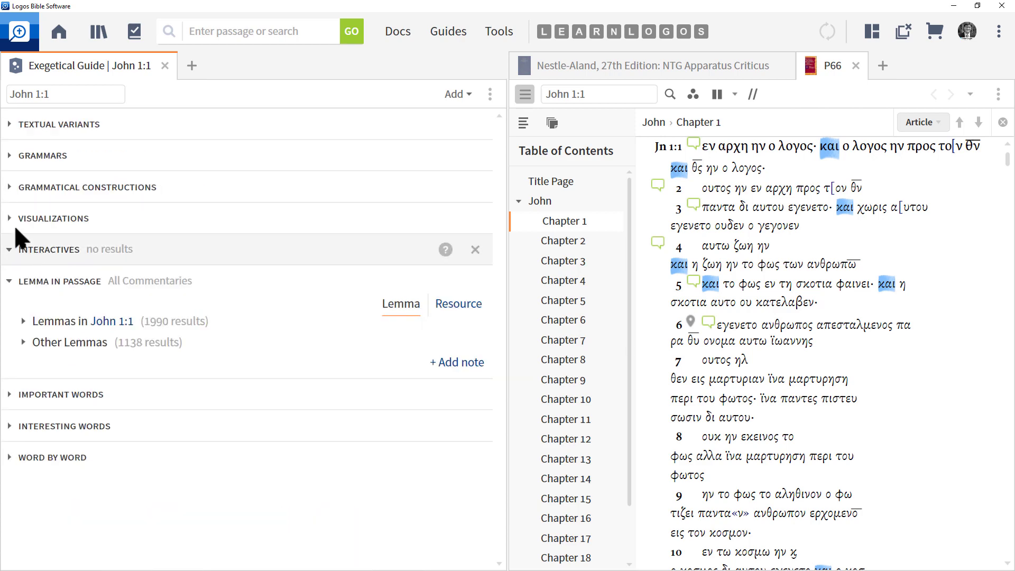
Collapse Lemma in Passage and check where λόγος occurs in John 1:1 under Important Words.
left_click(8, 279)
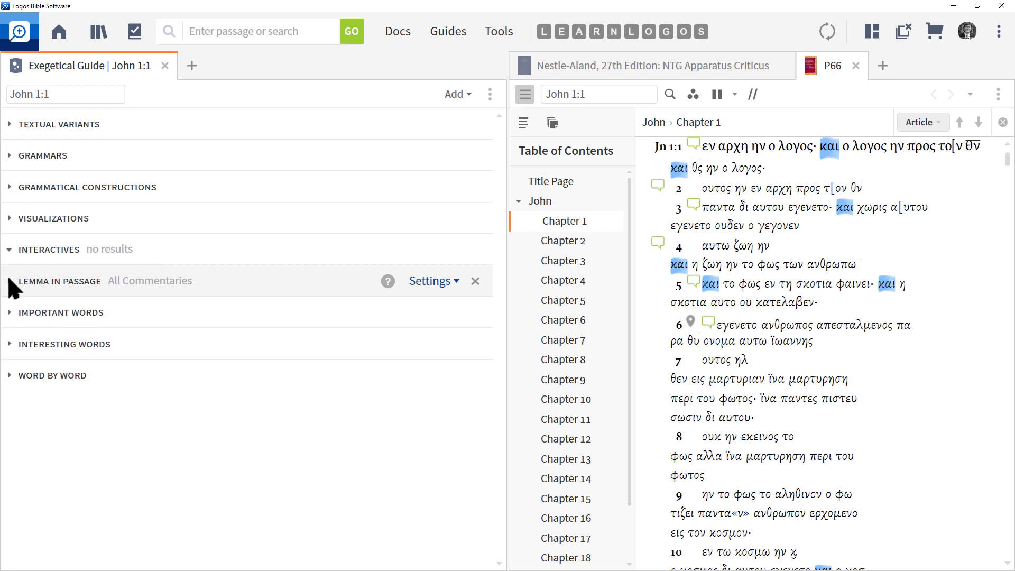
left_click(18, 314)
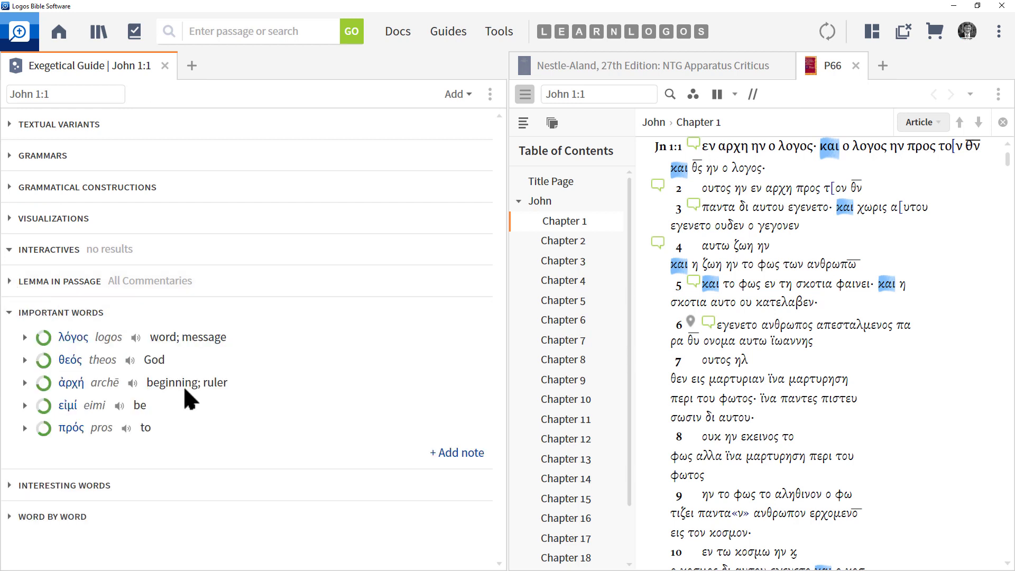
left_click(24, 338)
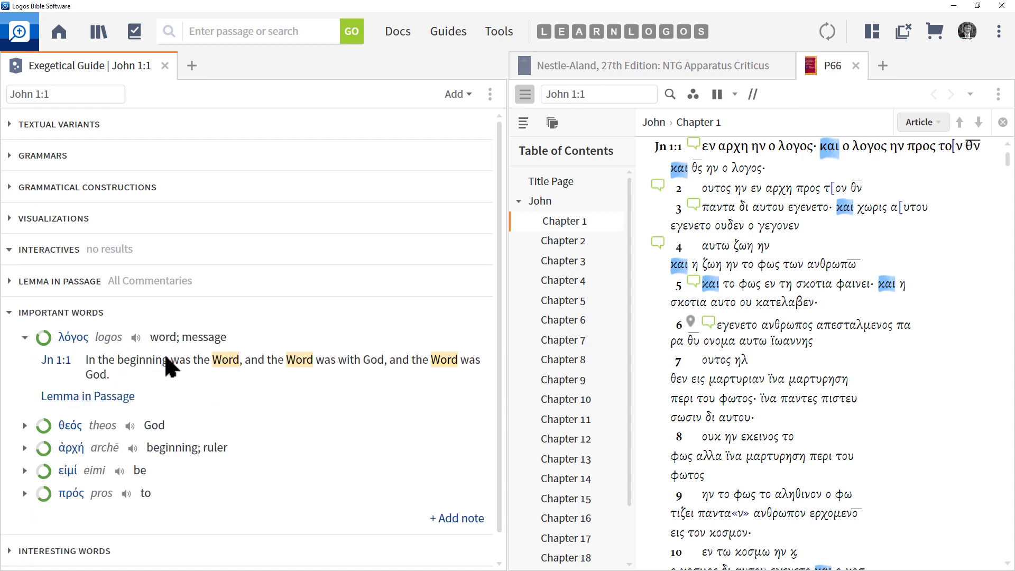
left_click(24, 337)
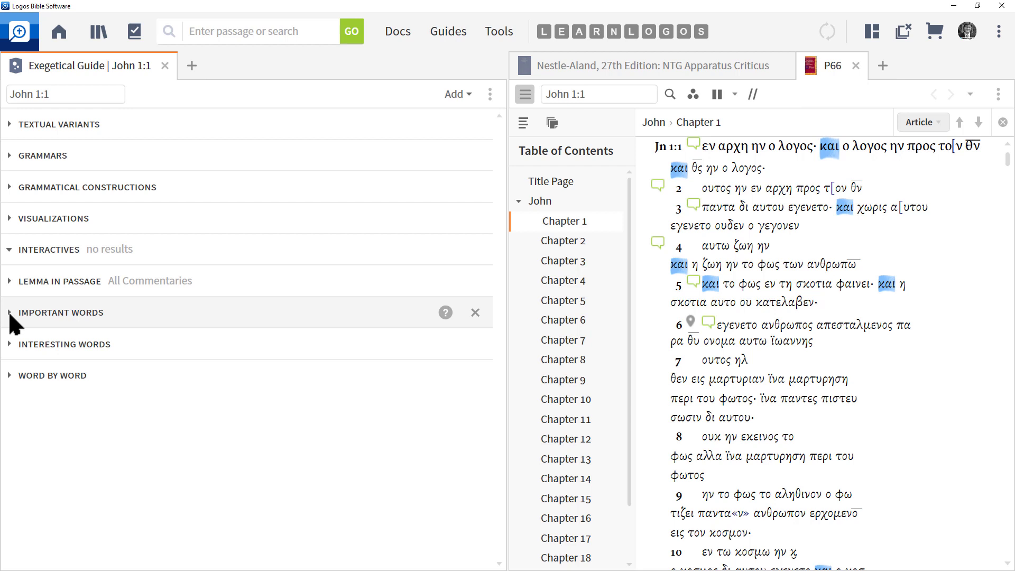
Expand Interesting Words and show its word cloud in English.
left_click(11, 344)
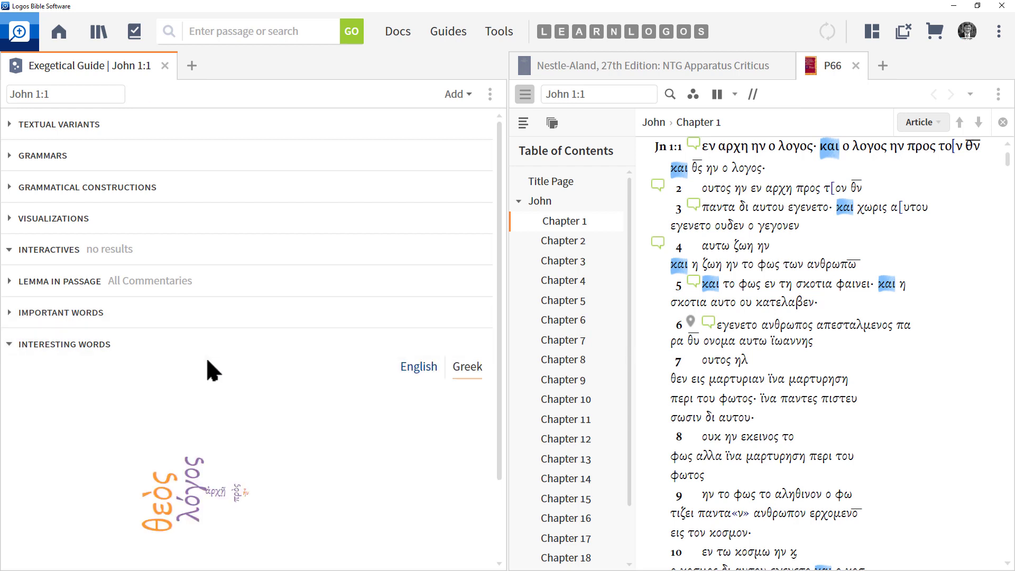
scroll(206, 365, "down", 3)
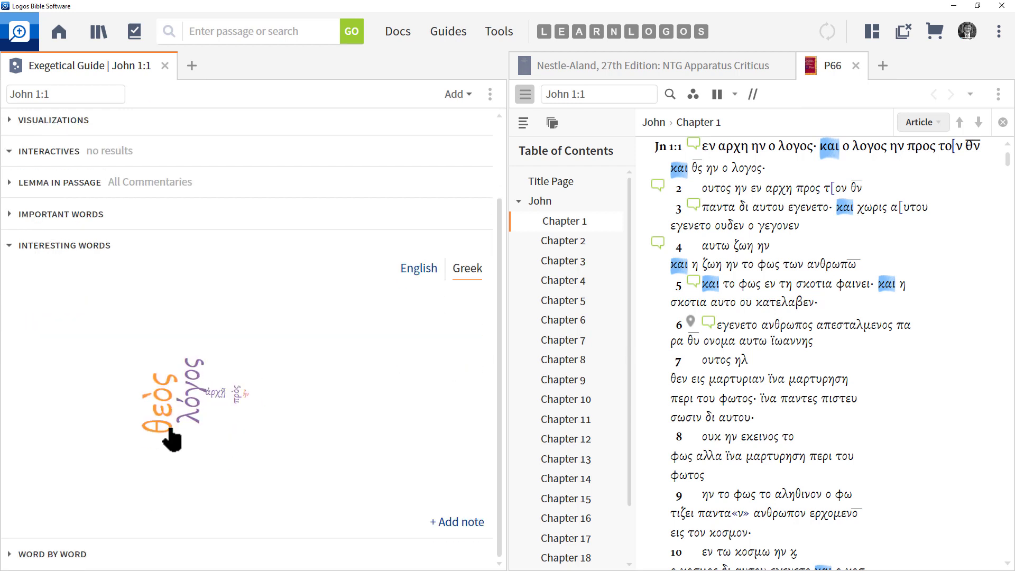
left_click(417, 270)
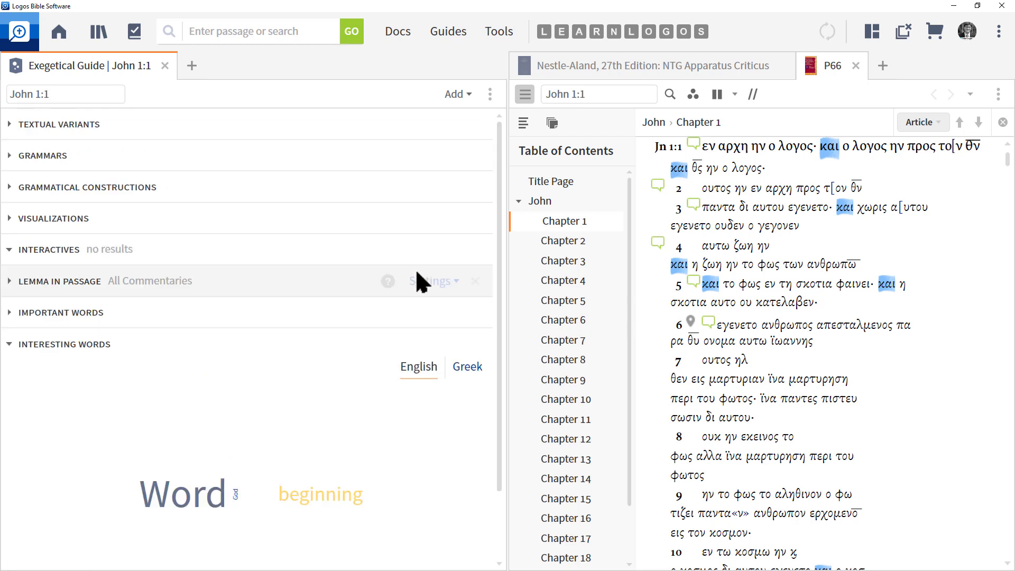
scroll(266, 450, "down", 3)
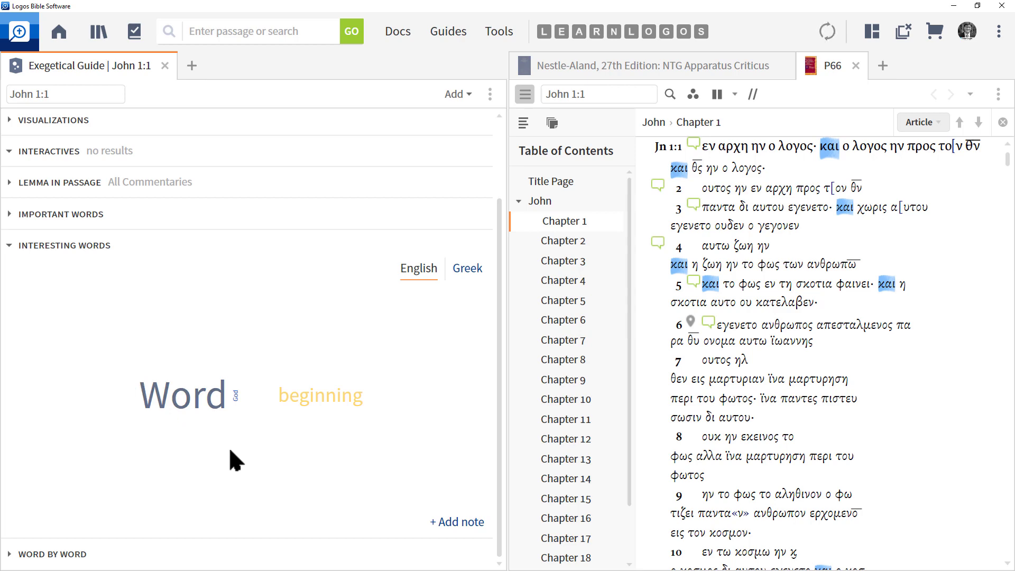
Collapse Interesting Words and expand the Word by Word section.
left_click(65, 245)
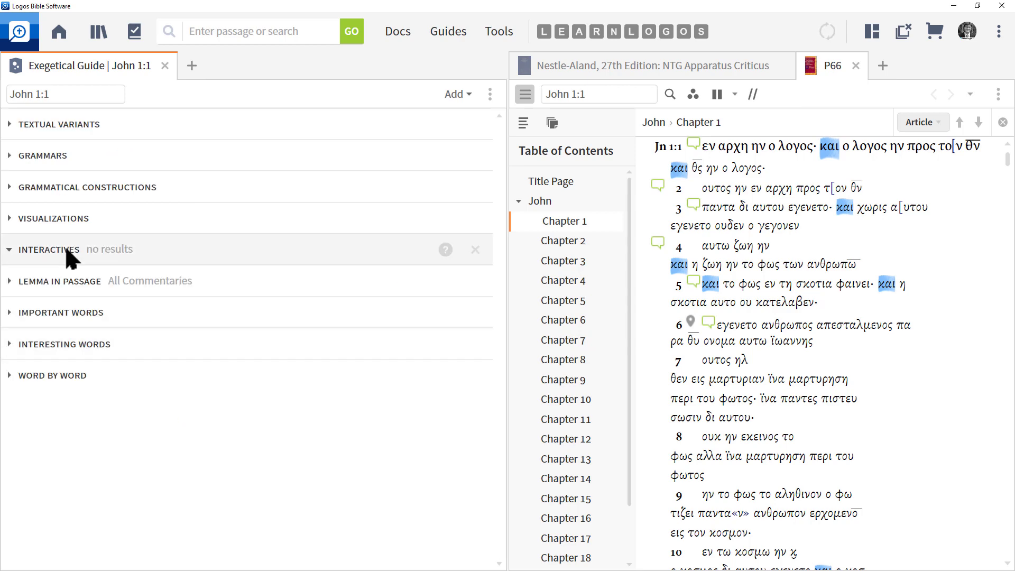
left_click(57, 376)
scroll(215, 370, "down", 4)
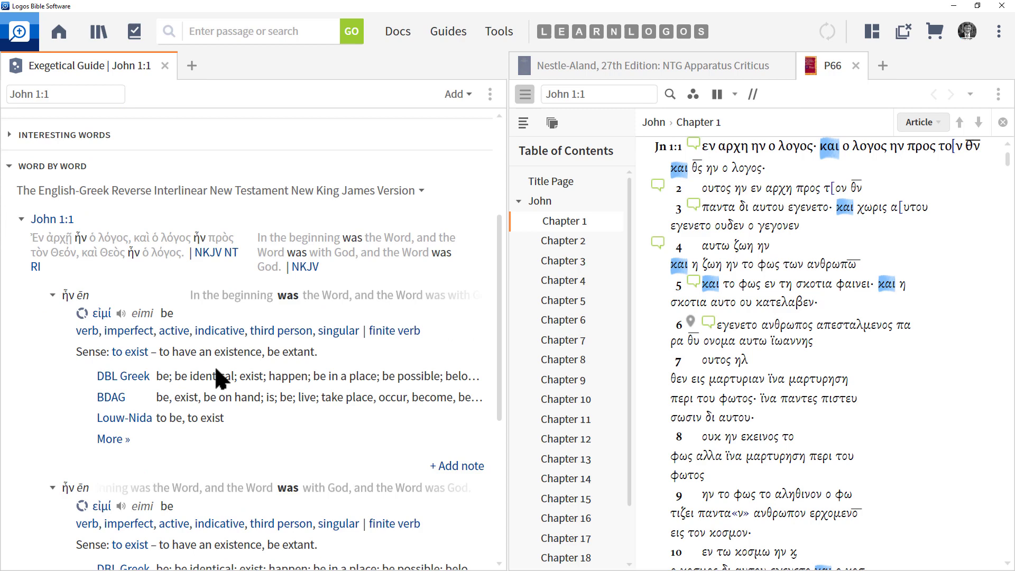
scroll(217, 377, "down", 1)
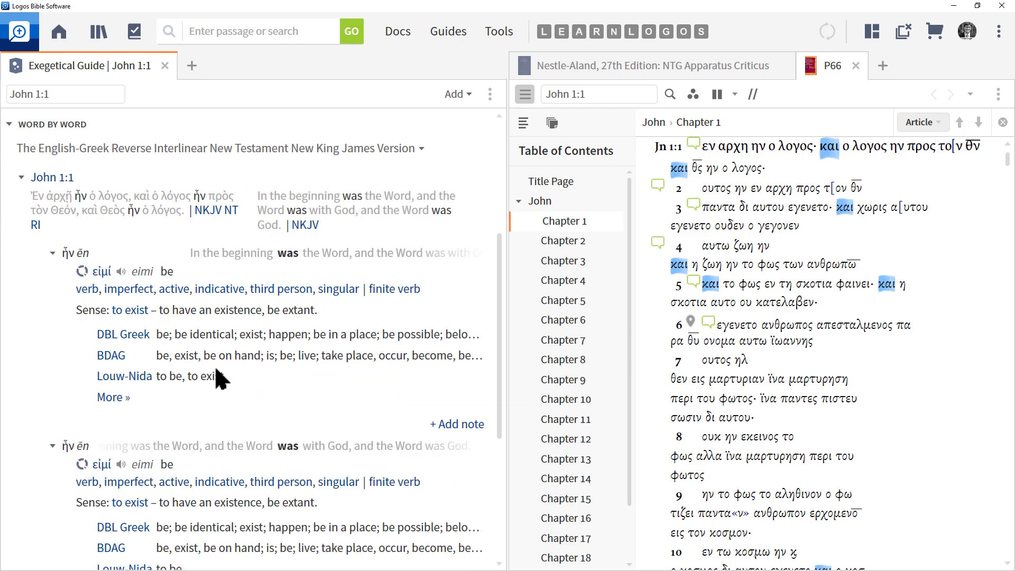
scroll(214, 366, "up", 2)
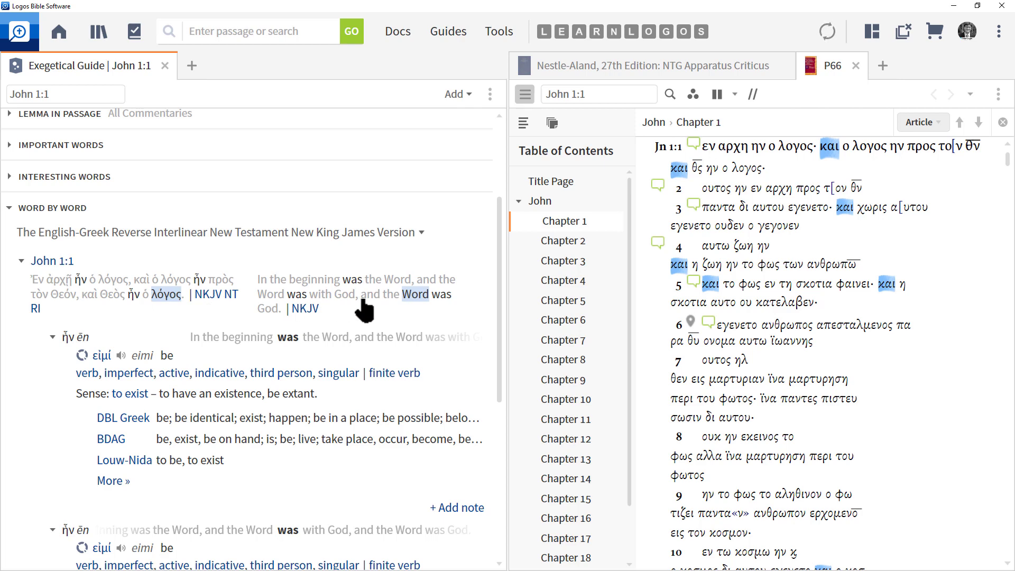
Switch the Word by Word interlinear from the New King James to NASB95 NT RI.
left_click(421, 233)
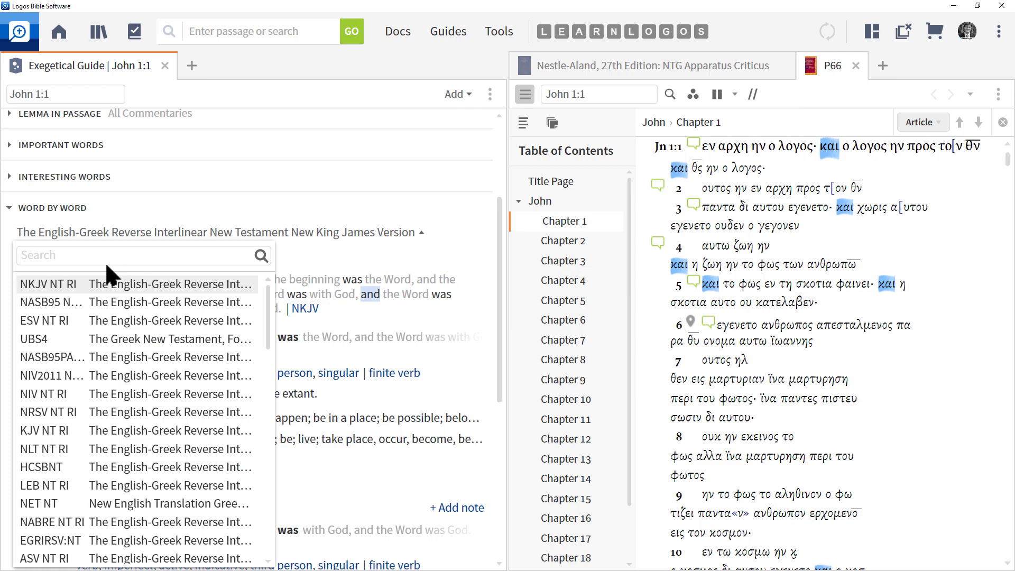
left_click(86, 302)
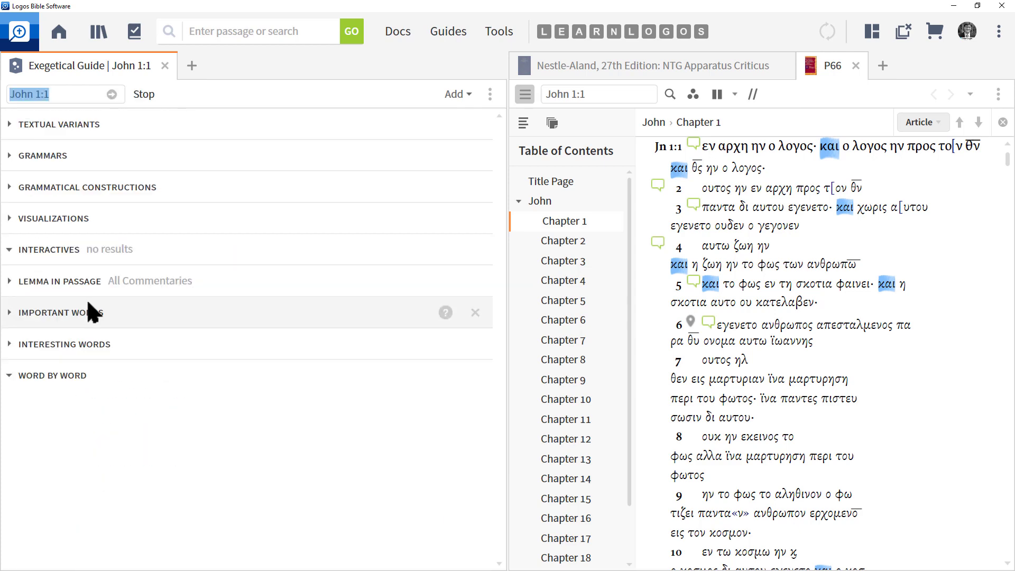
scroll(210, 304, "down", 3)
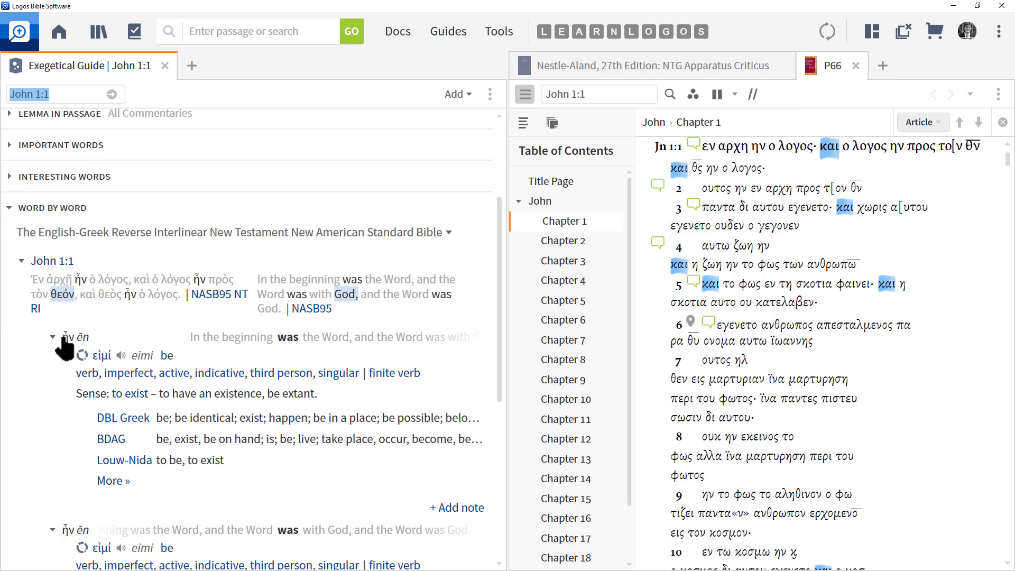
mouse_move(70, 344)
mouse_move(292, 349)
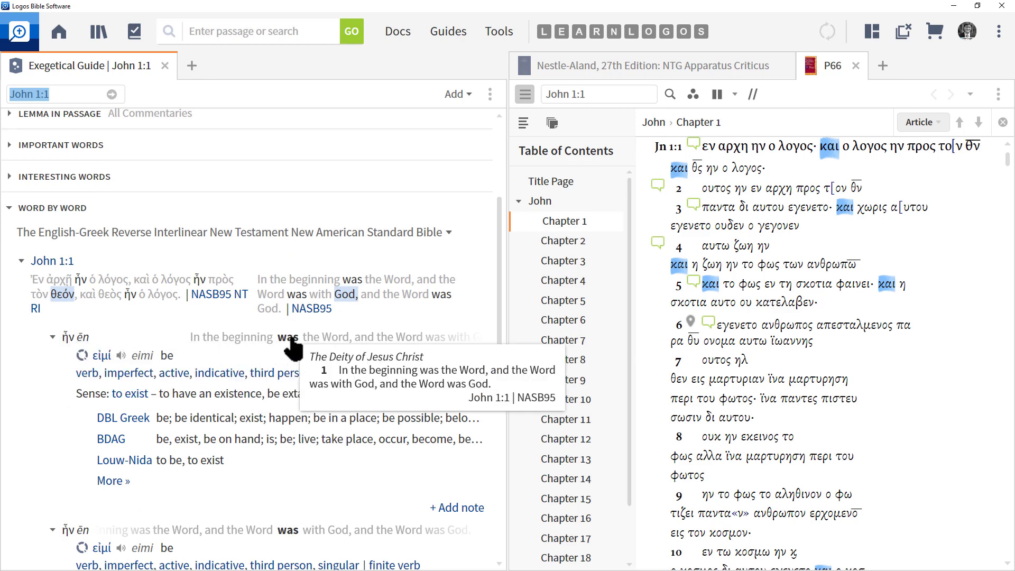
scroll(294, 348, "down", 2)
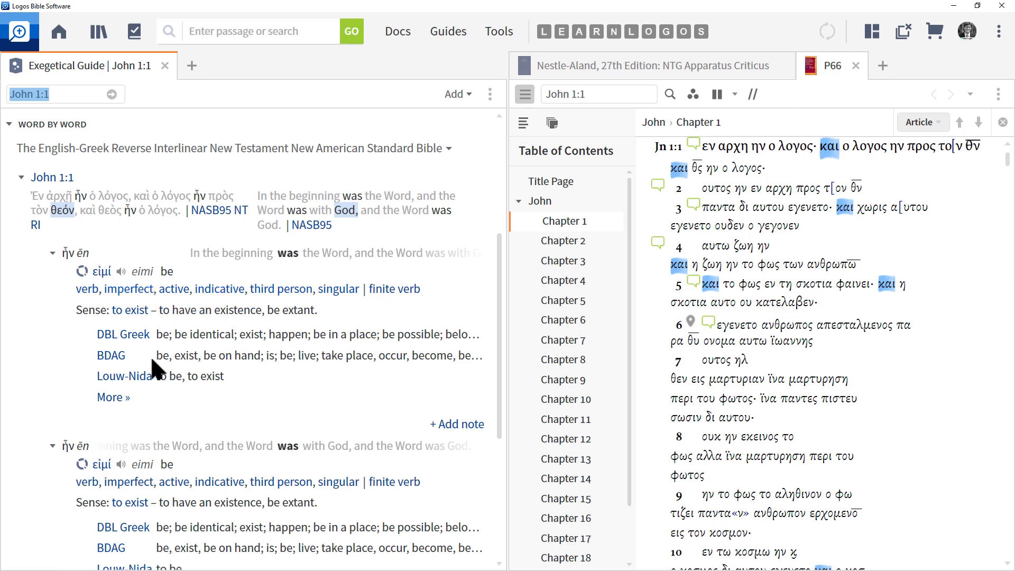
mouse_move(121, 290)
Look up 'to exist' in the Bible Sense Lexicon, then open the DBL Greek entry for εἰμί.
left_click(133, 311)
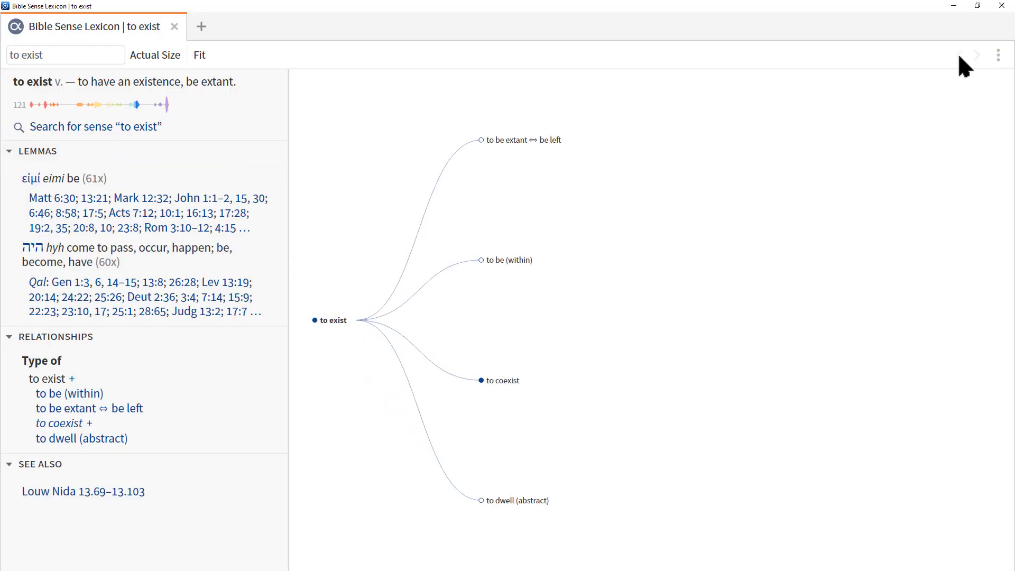
left_click(1002, 7)
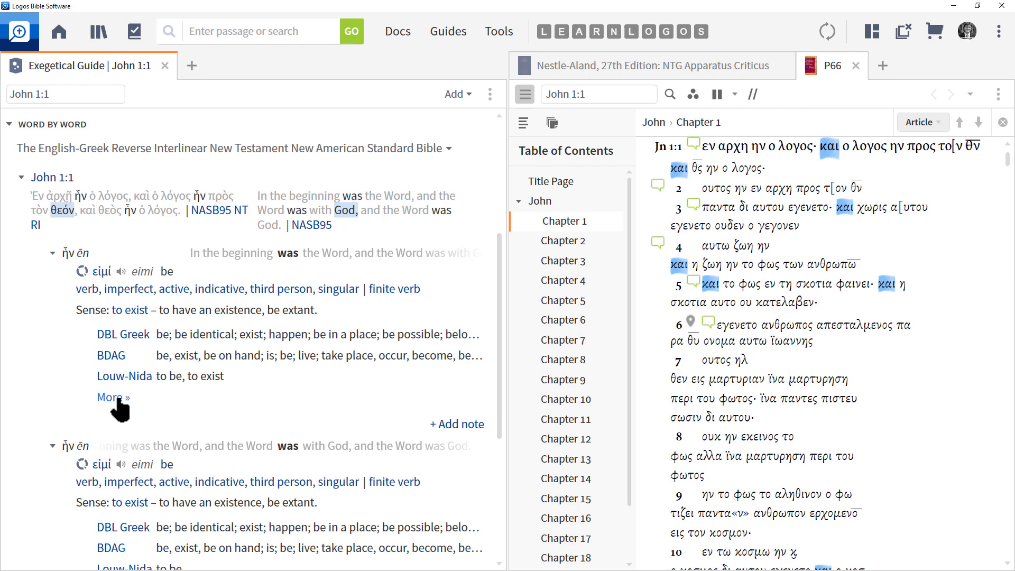
left_click(125, 339)
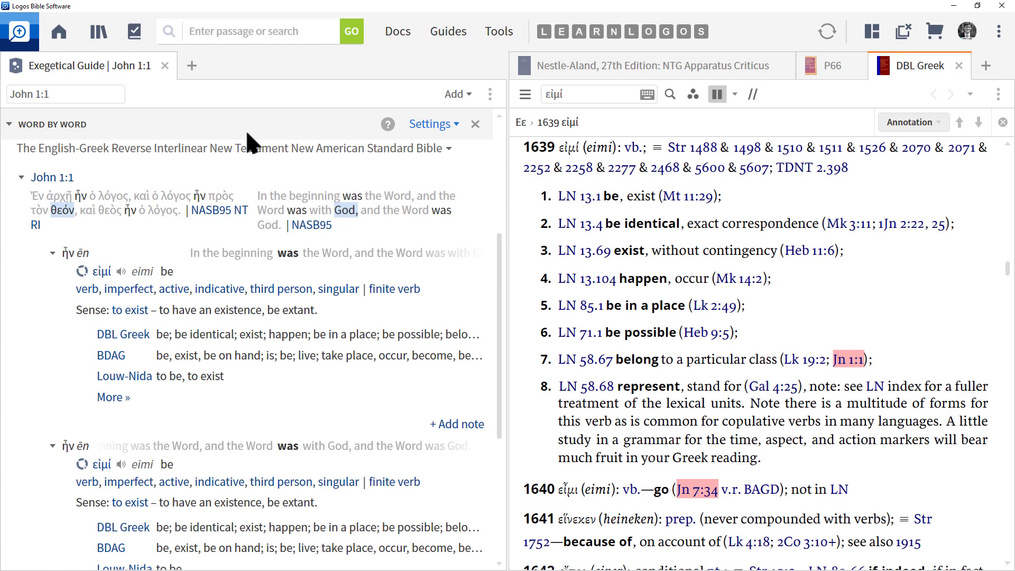
Open and dismiss the Word by Word display settings.
left_click(440, 127)
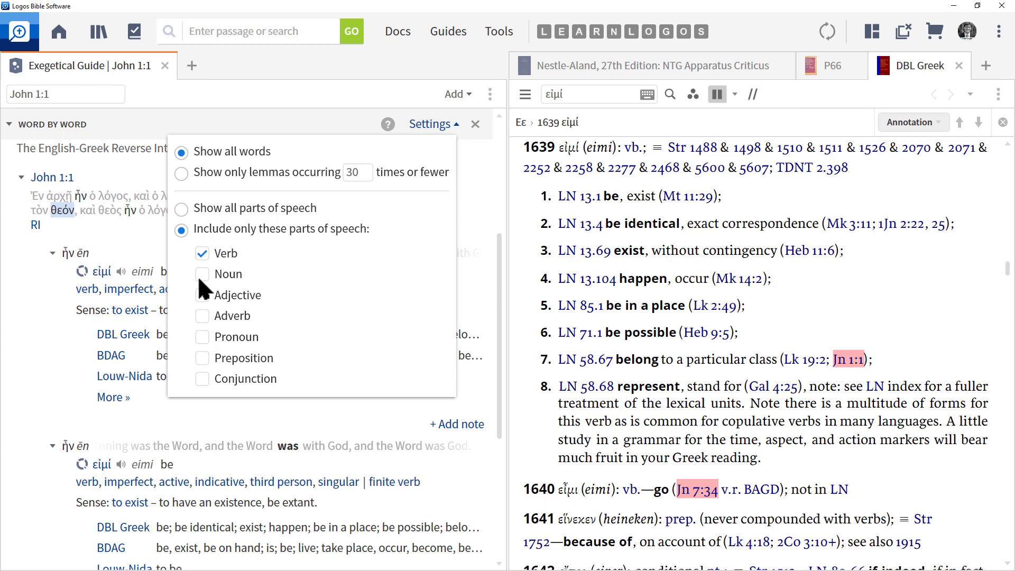
left_click(120, 244)
scroll(119, 237, "up", 5)
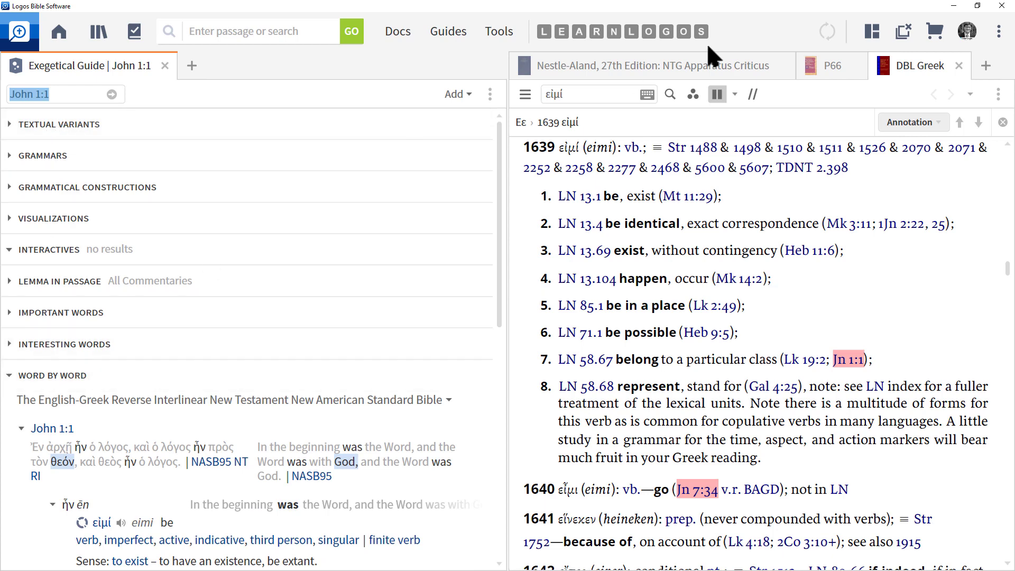
Close the DBL Greek, P66 and Nestle-Aland resources and open the New King James Version.
left_click(959, 64)
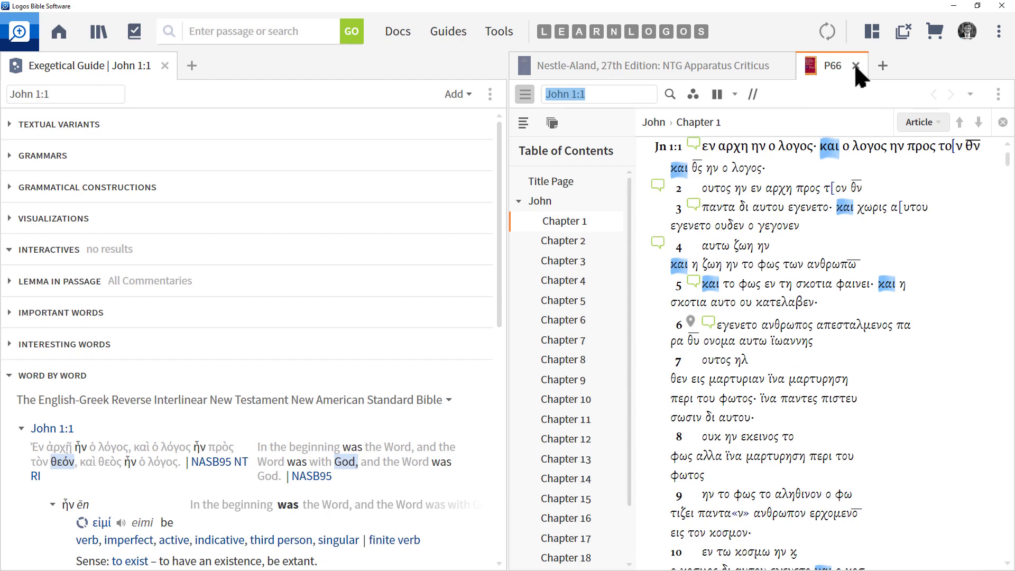
left_click(856, 66)
left_click(787, 65)
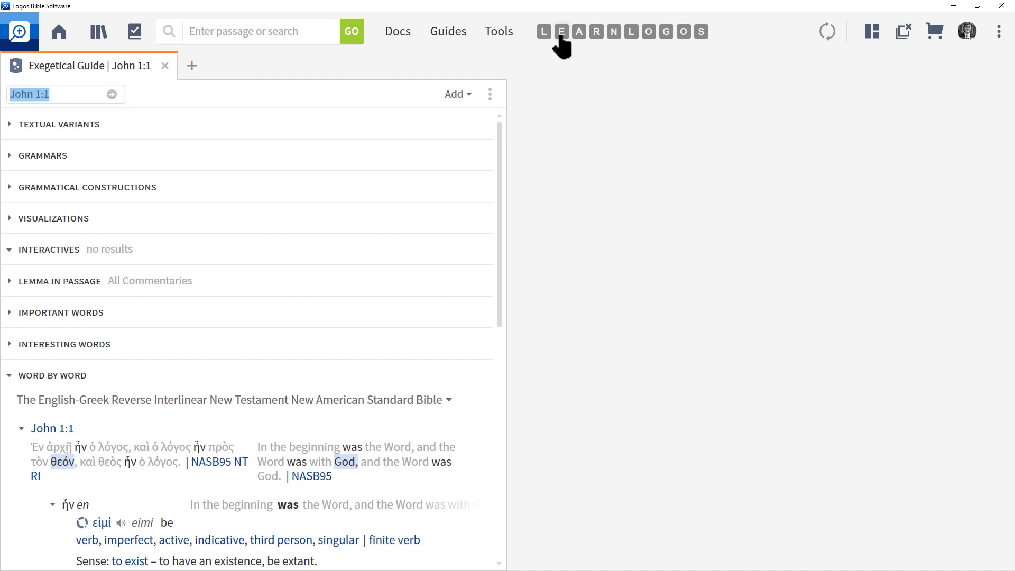
left_click(544, 33)
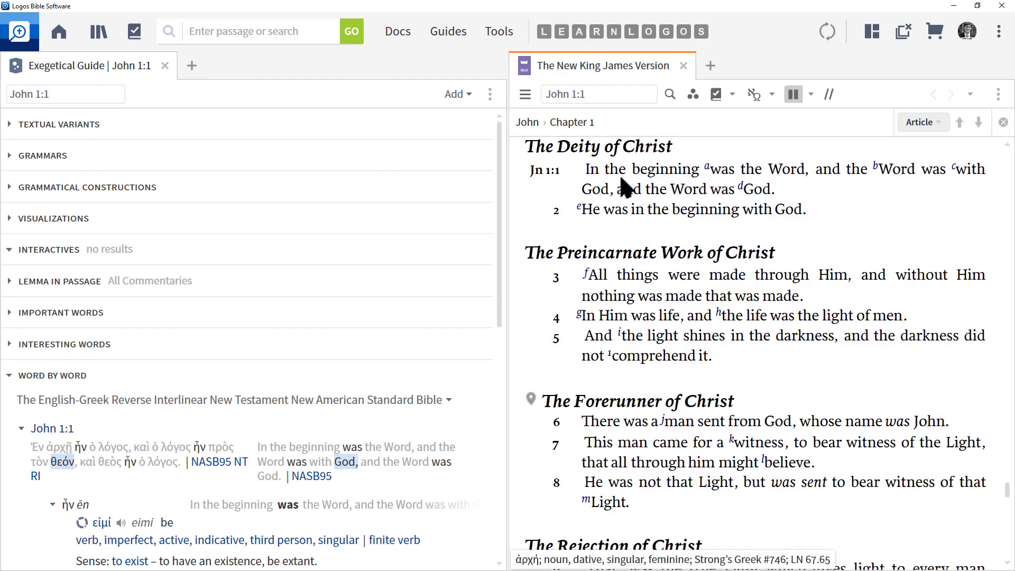
Put both the NKJV and the Exegetical Guide in link set A.
left_click(999, 96)
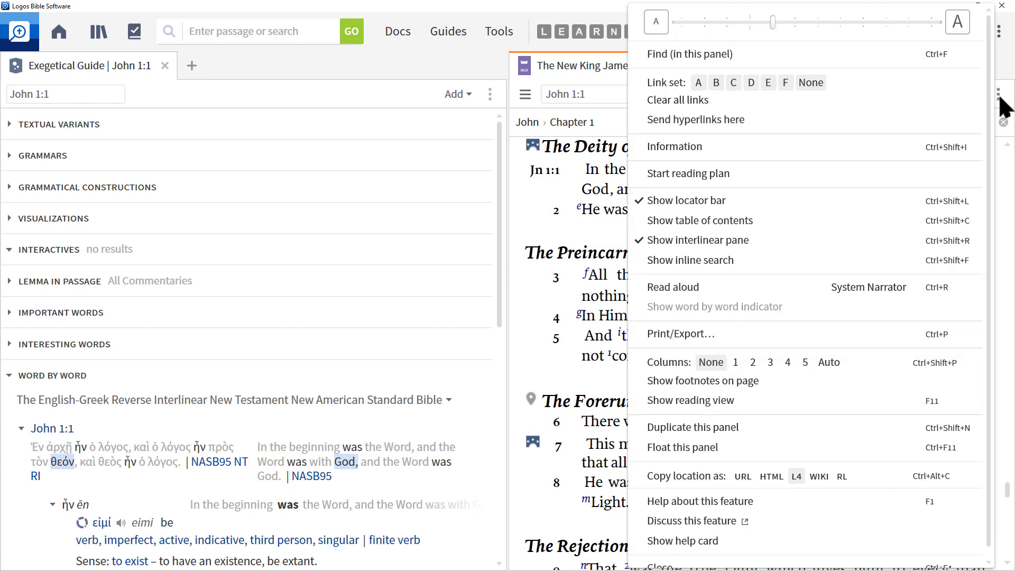
left_click(699, 83)
left_click(489, 94)
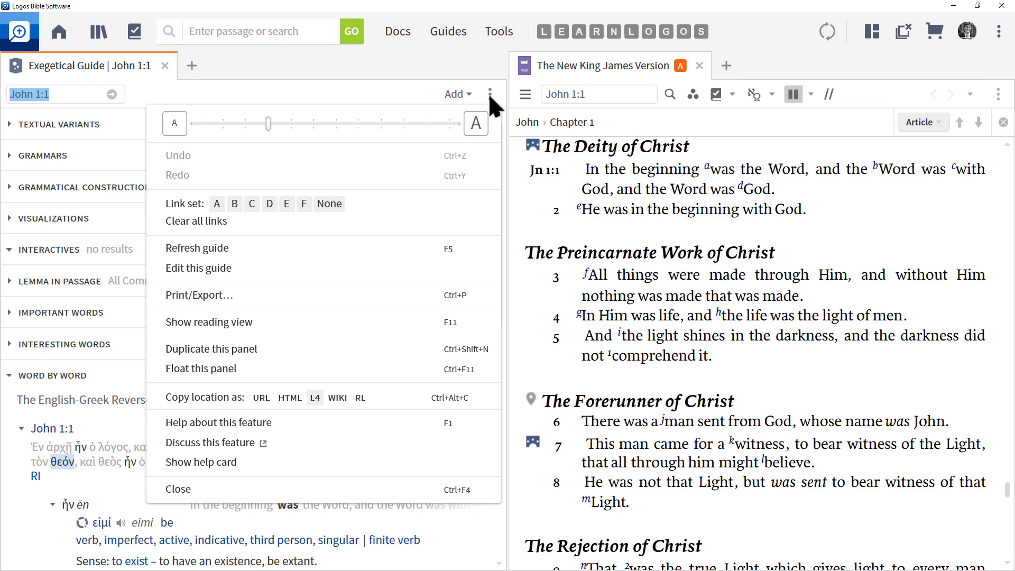
left_click(217, 204)
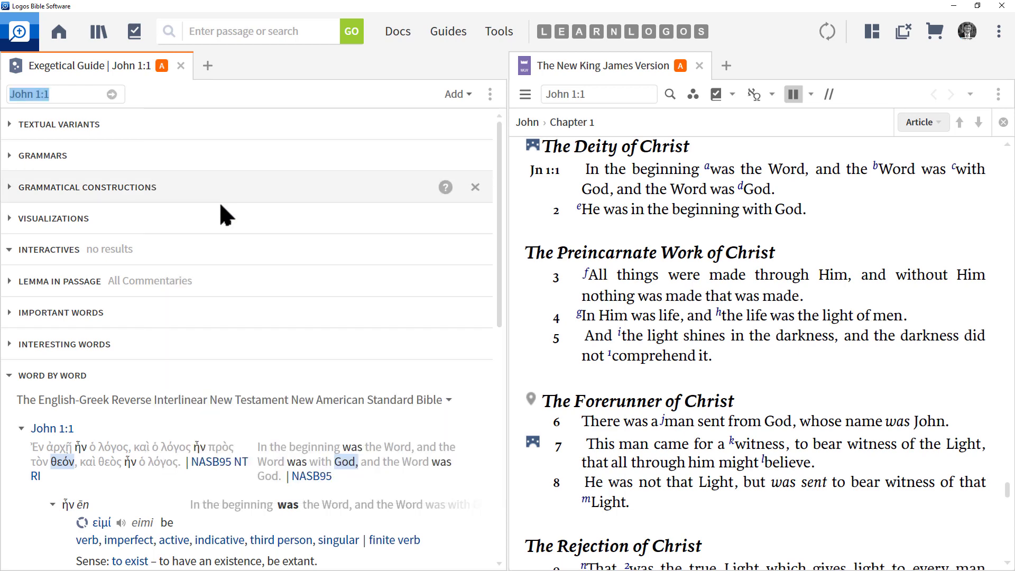
Change the NKJV reference from John 1:1 to John 1:2 so both panels follow.
left_click(604, 96)
left_click(603, 96)
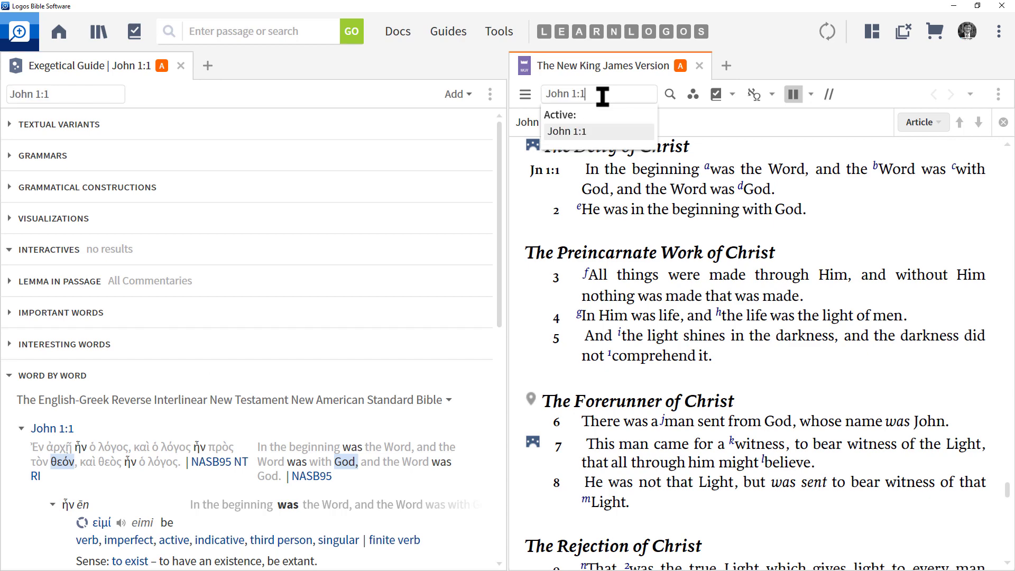
key("BackSpace")
type("2")
key("Return")
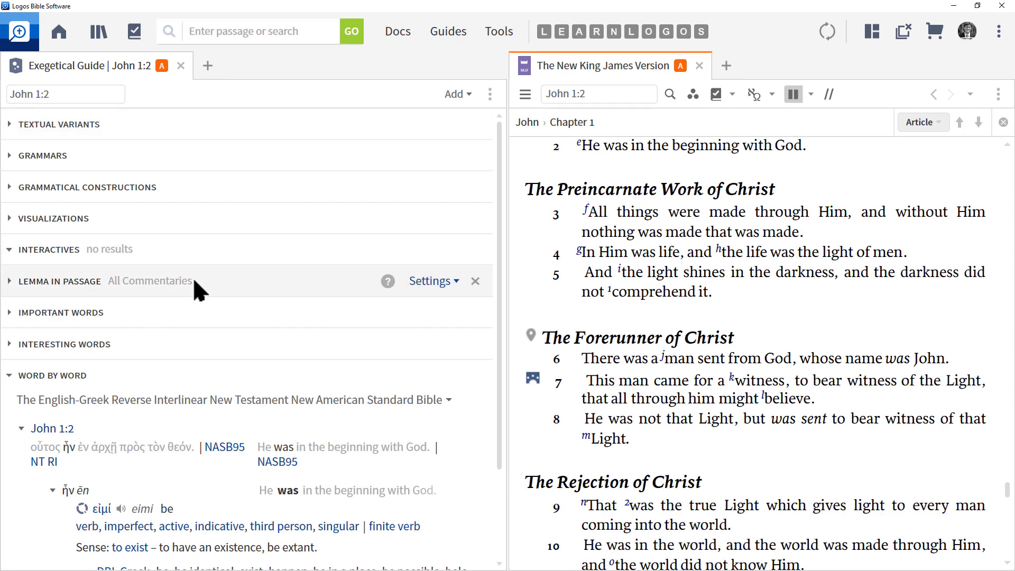
scroll(193, 277, "down", 3)
scroll(195, 281, "up", 3)
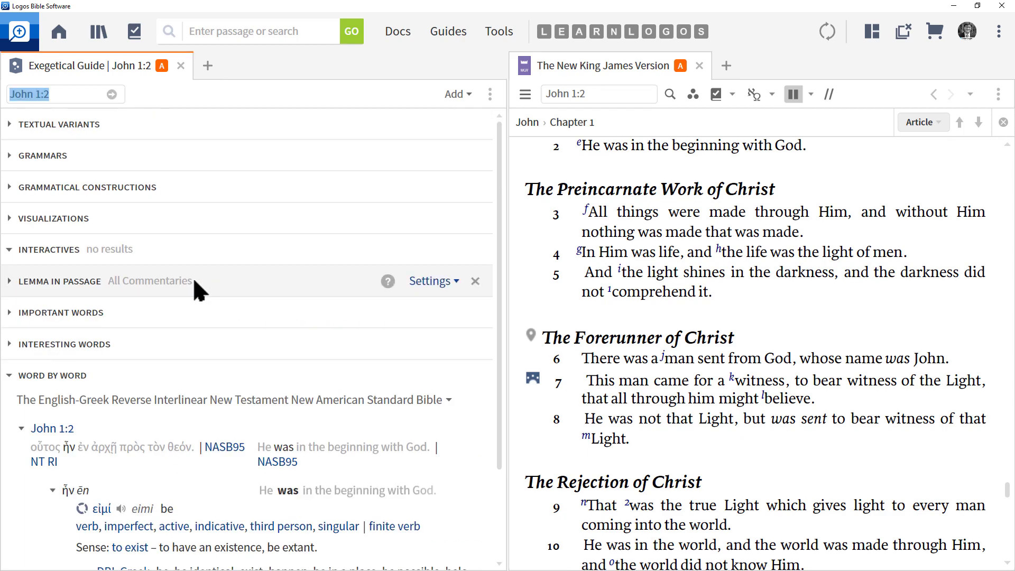